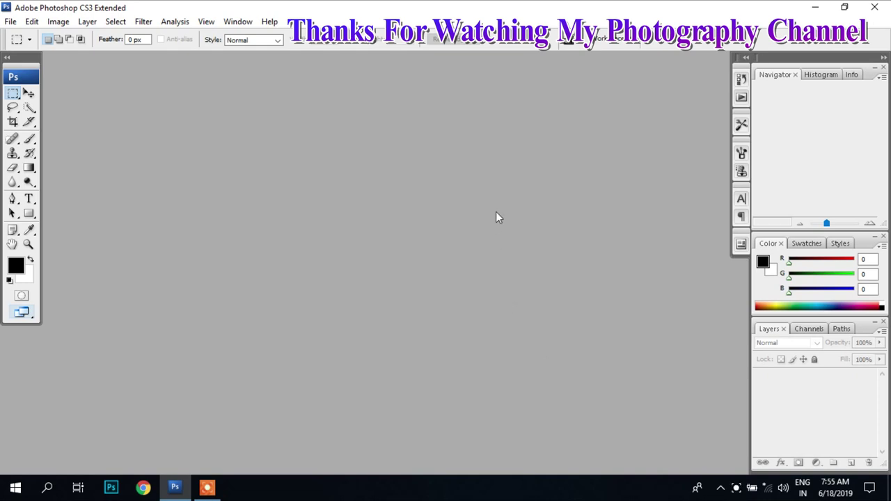
Open 70.jpg, the brick-wall room with guitar and bicycle, using Medium icons view
double_click(453, 197)
click(498, 68)
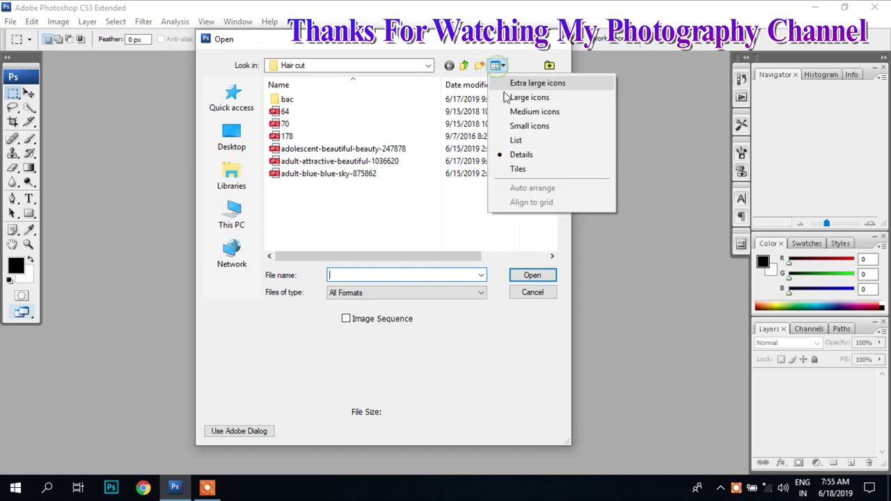
click(529, 111)
click(459, 132)
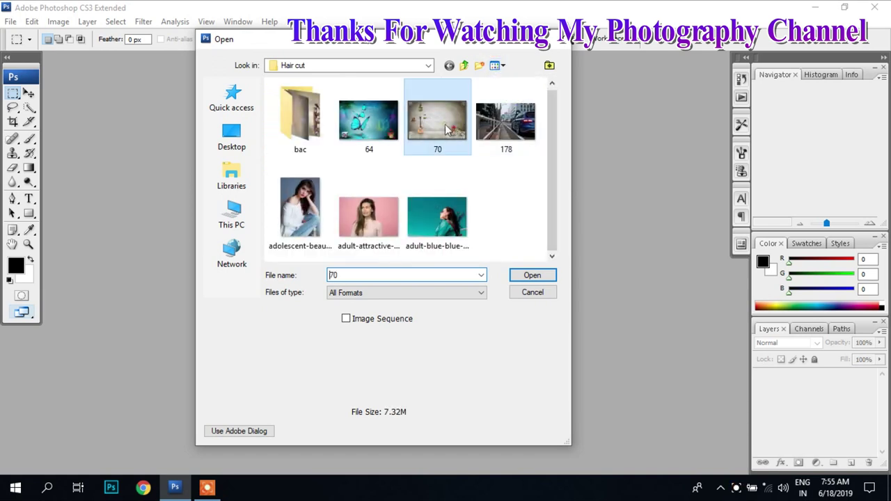
click(543, 277)
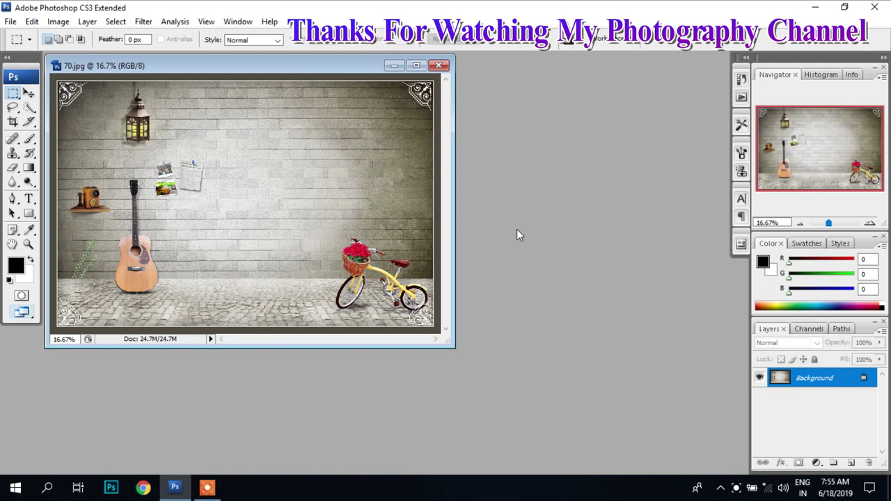
Open the woman-on-pink photo adult-attractive-beautiful-1036620 as well
key(ctrl+o)
click(353, 214)
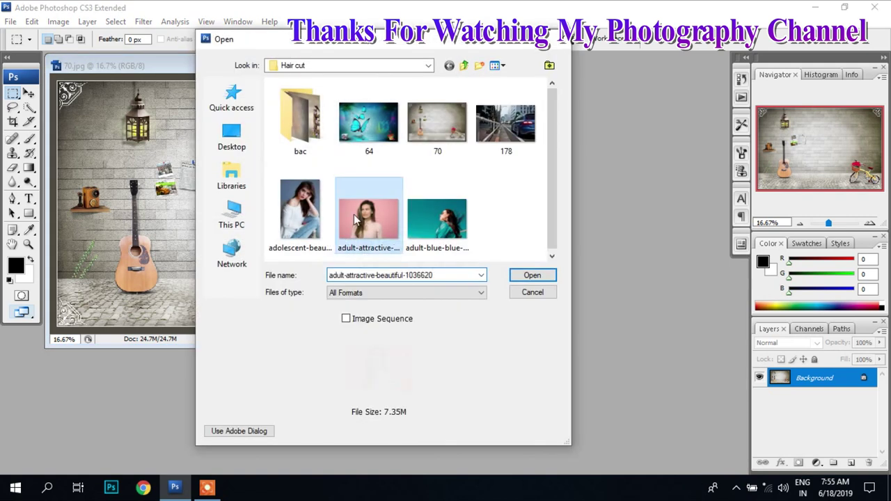
click(529, 277)
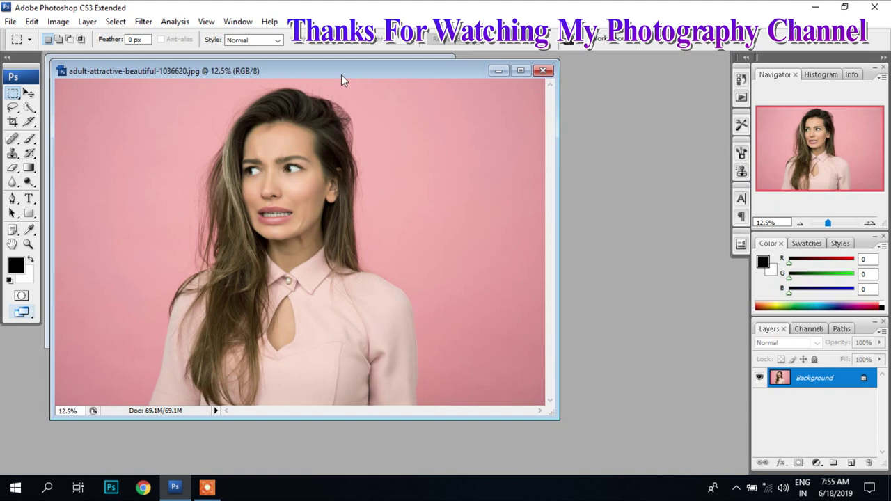
With the Move tool, drag the woman photo into 70.jpg as Layer 1
drag(341, 71, 524, 206)
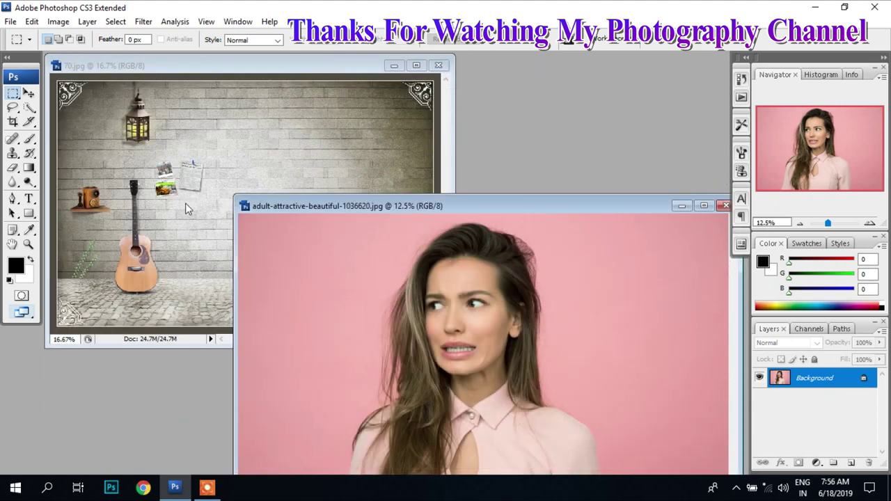
click(31, 94)
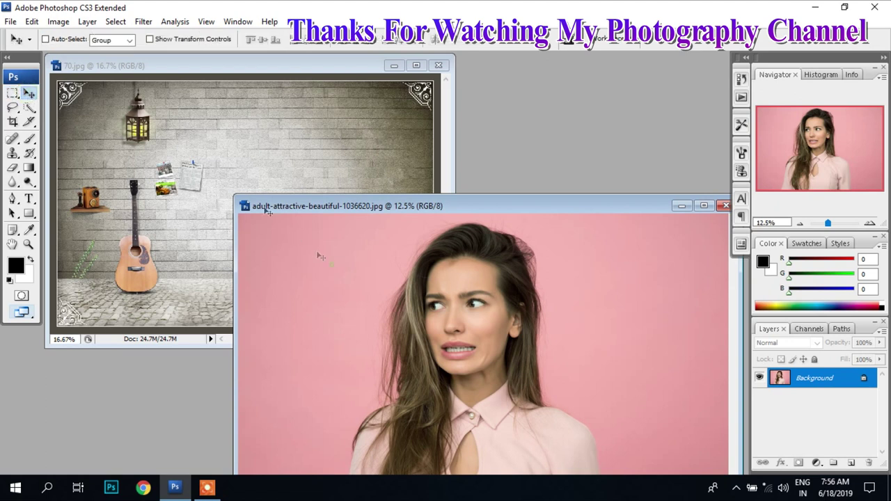
drag(318, 256, 328, 178)
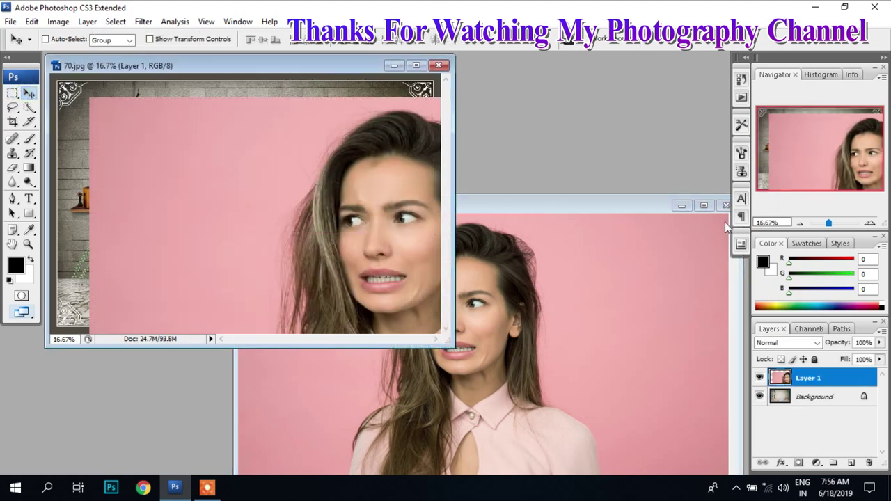
Close the original woman photo, enlarge the 70.jpg window and position Layer 1 over the canvas
drag(726, 206, 557, 206)
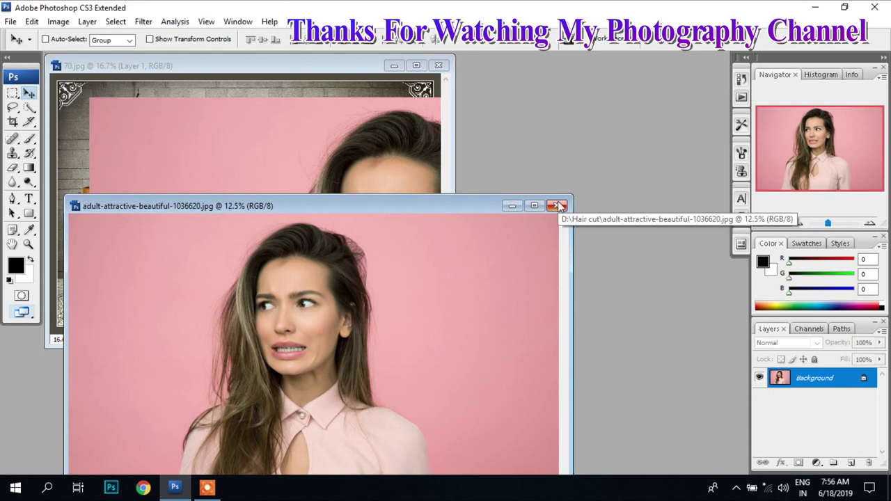
click(559, 206)
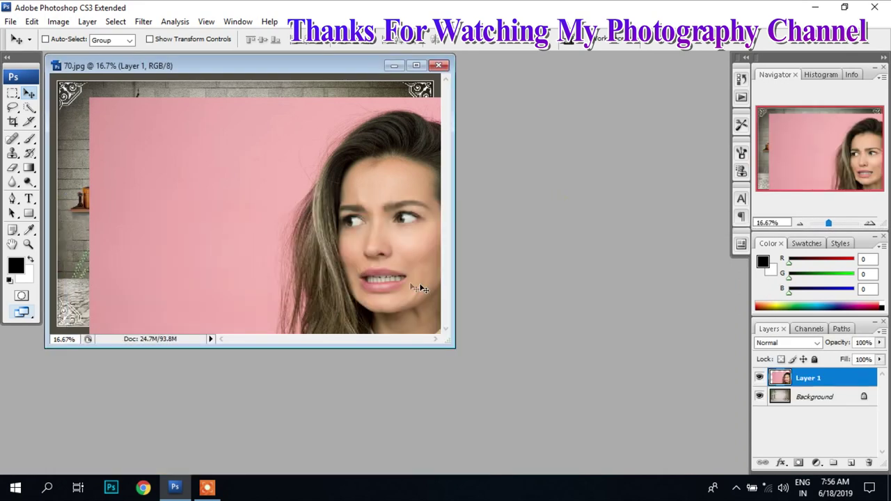
drag(447, 344, 654, 474)
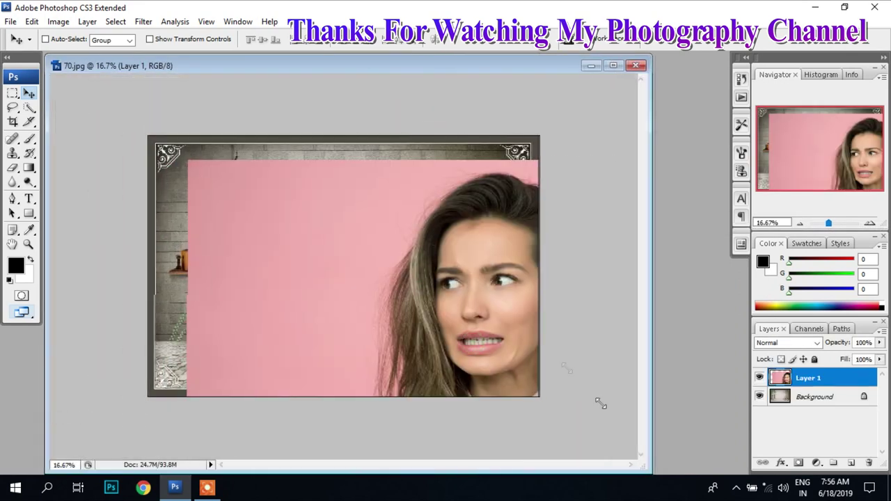
drag(404, 290, 351, 291)
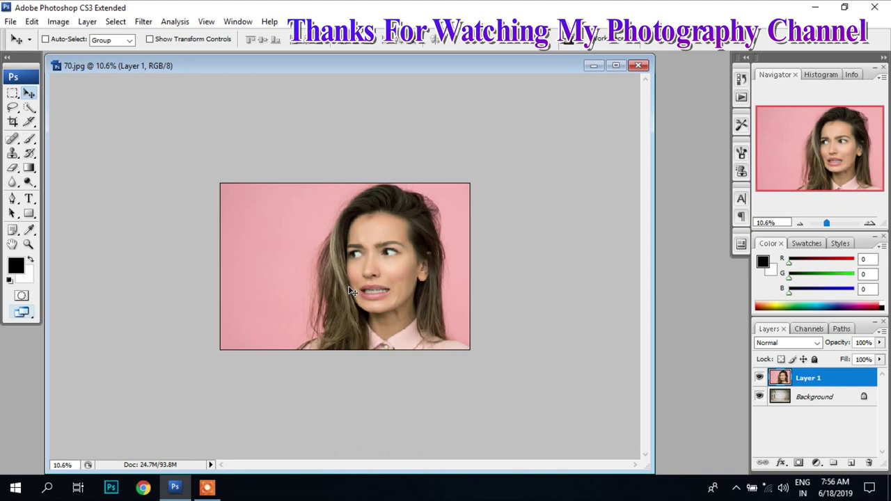
Free-transform Layer 1 proportionally to about 59.5% so it fits the canvas edge to edge
key(ctrl+t)
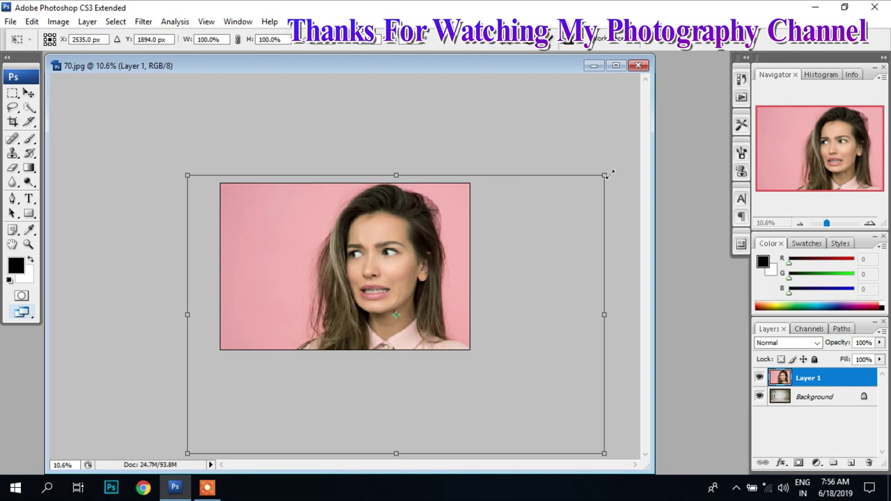
drag(597, 179, 567, 198)
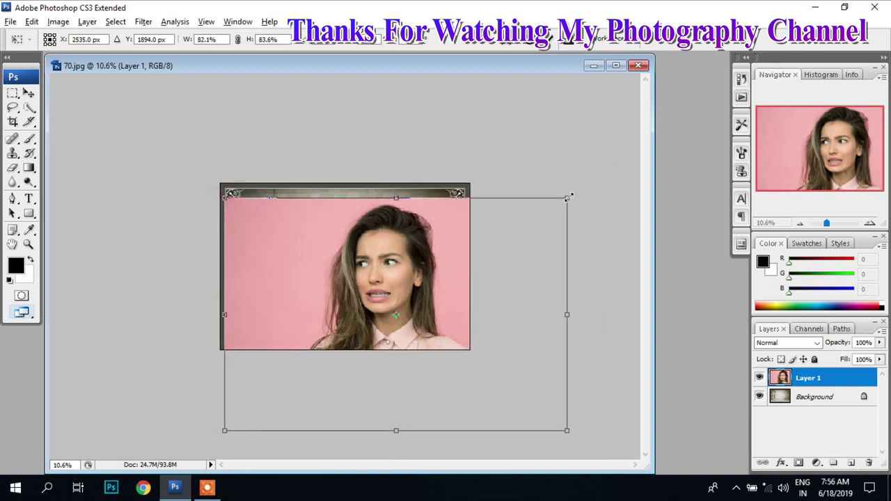
key(ctrl+z)
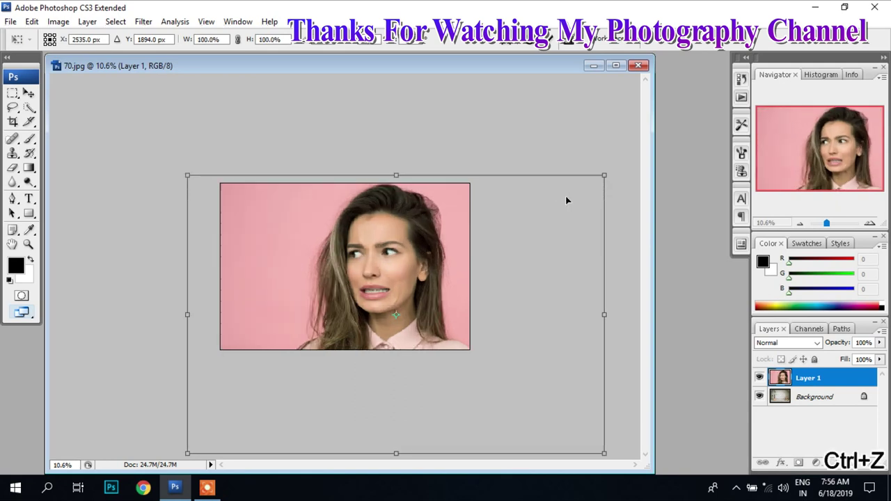
drag(604, 177, 532, 225)
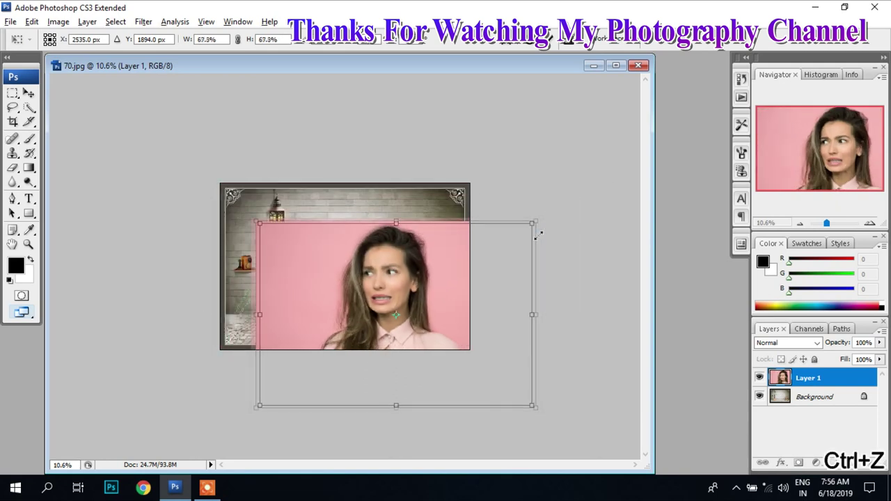
mouse_move(439, 284)
mouse_down()
mouse_move(378, 243)
mouse_move(388, 232)
mouse_up()
drag(471, 175, 470, 183)
drag(424, 208, 427, 209)
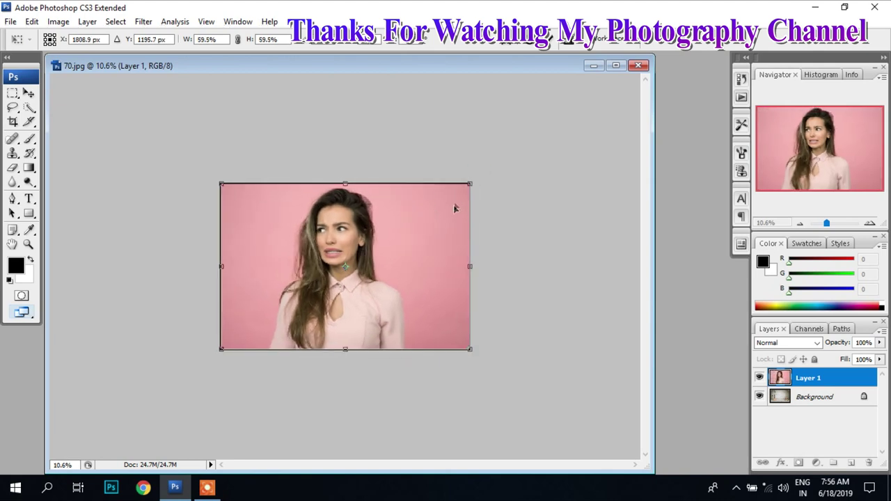
key(Return)
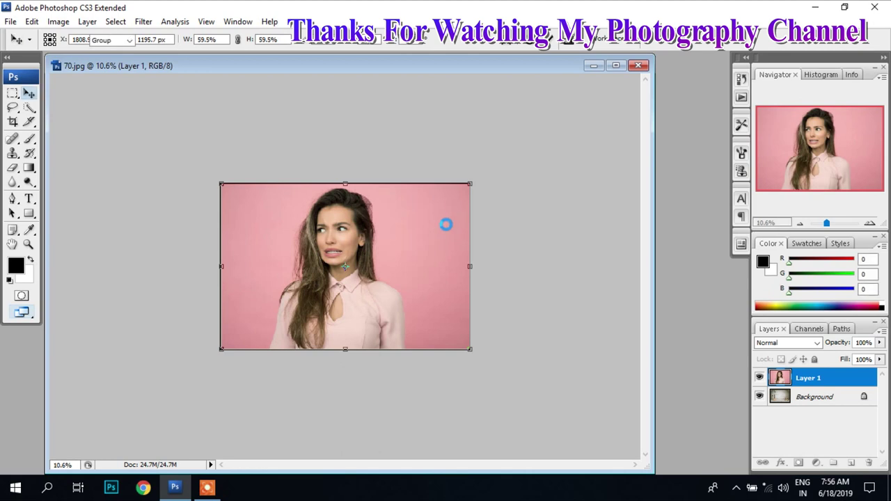
key(ctrl+0)
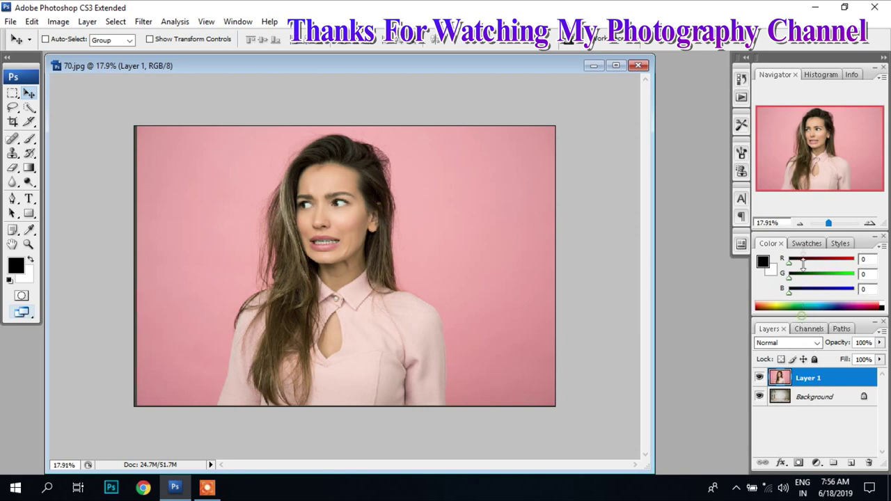
drag(801, 317, 801, 234)
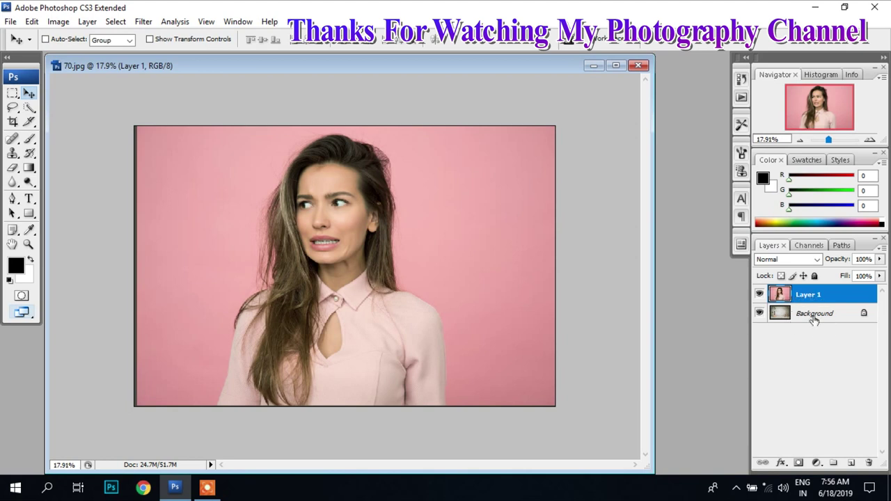
Duplicate Layer 1 as a hidden Layer 2 above it, then reselect Layer 1
click(818, 417)
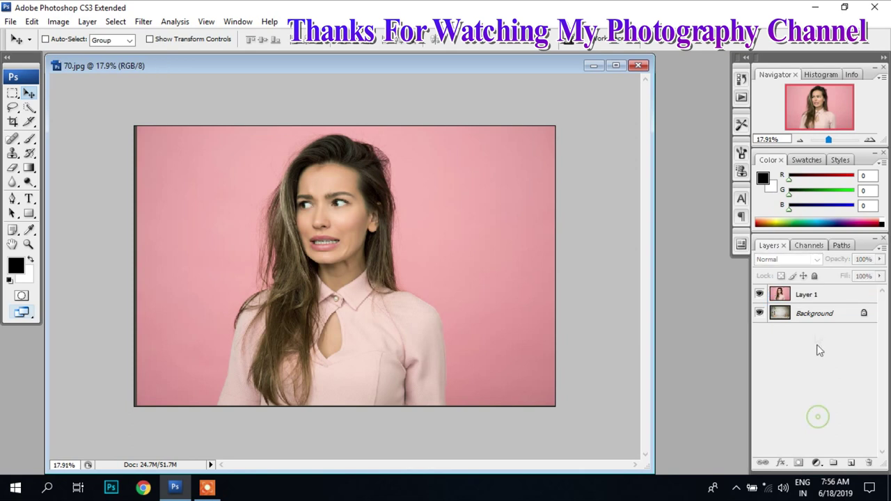
click(807, 295)
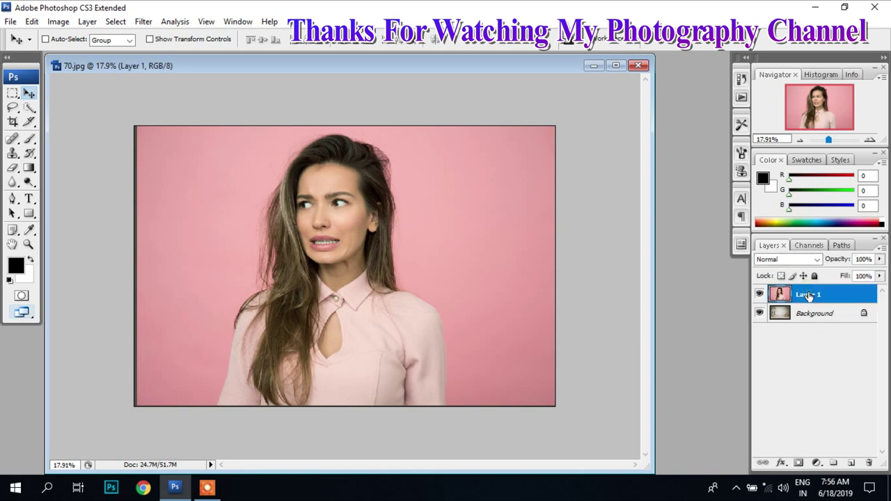
right_click(808, 295)
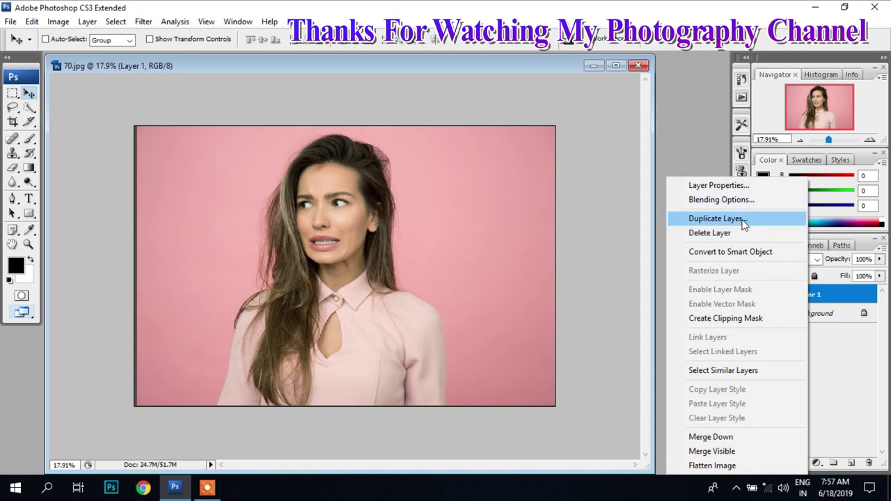
click(717, 219)
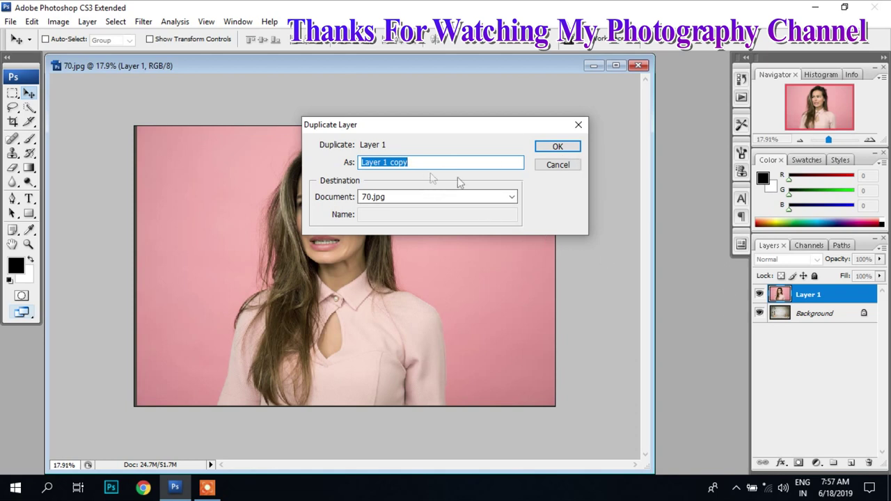
click(425, 162)
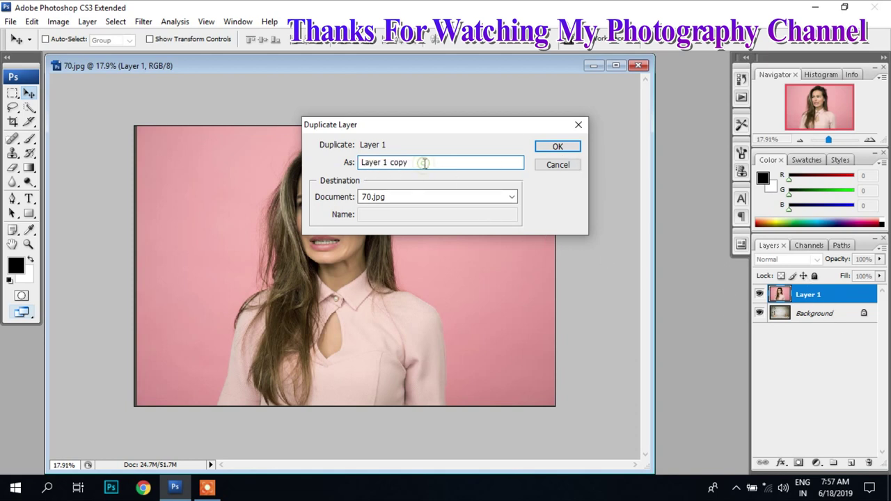
key(BackSpace)
key(BackSpace)
key(BackSpace)
click(557, 146)
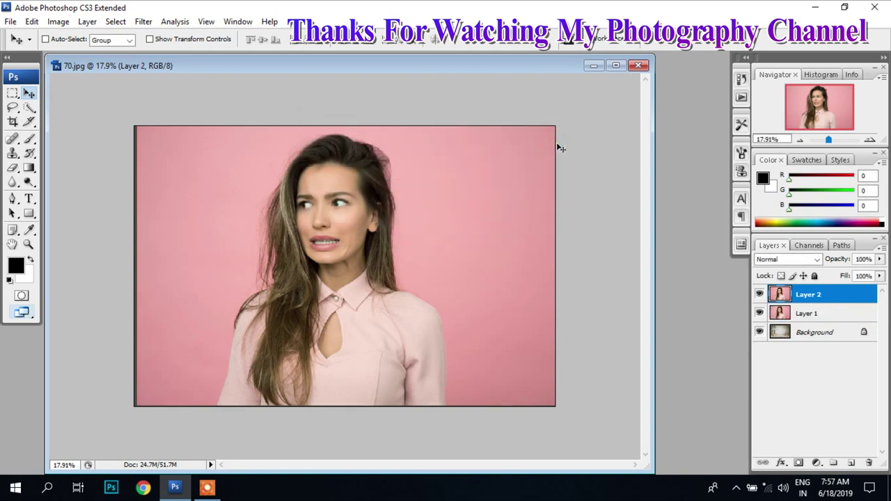
click(823, 314)
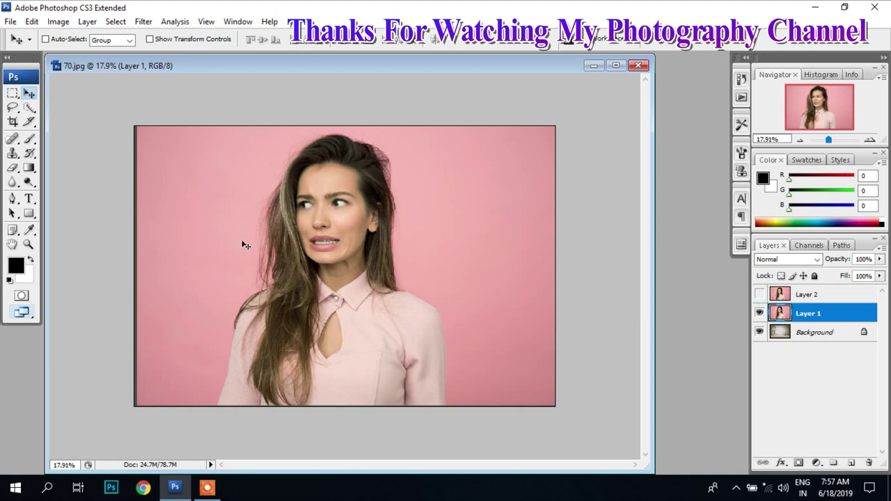
Marquee a rectangle around the woman on Layer 1 and delete everything outside it
key(m)
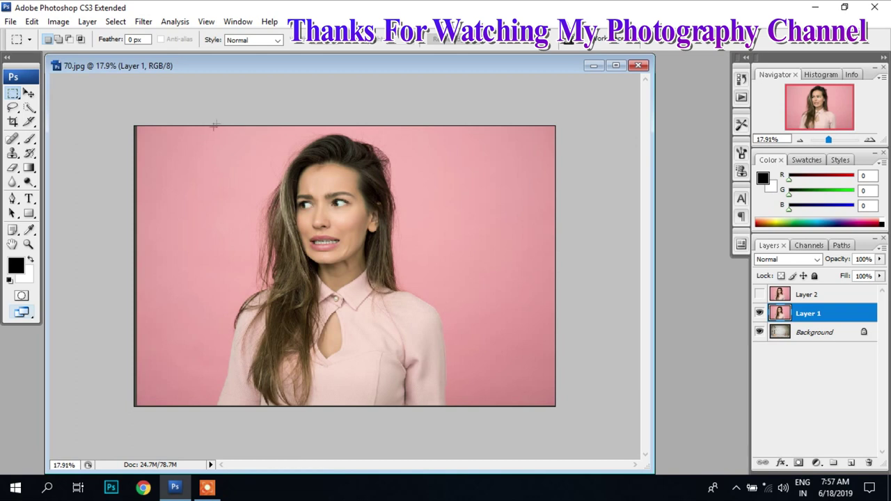
drag(336, 282, 451, 352)
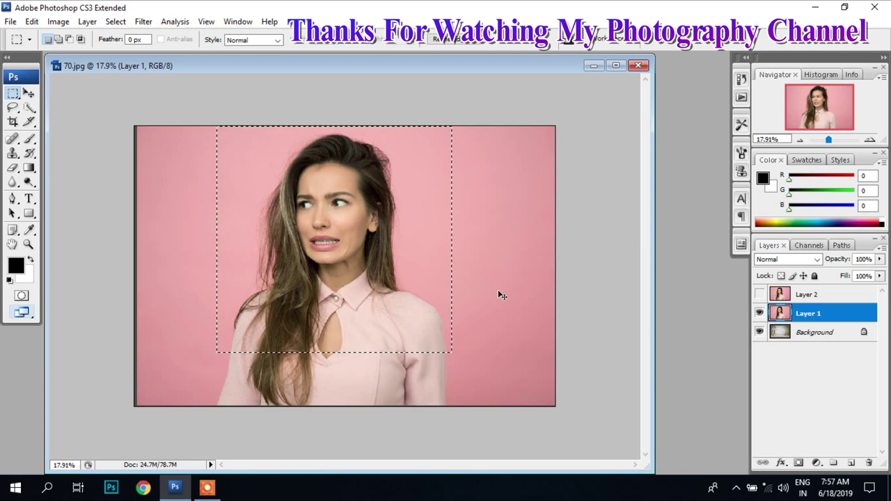
key(ctrl+shift+i)
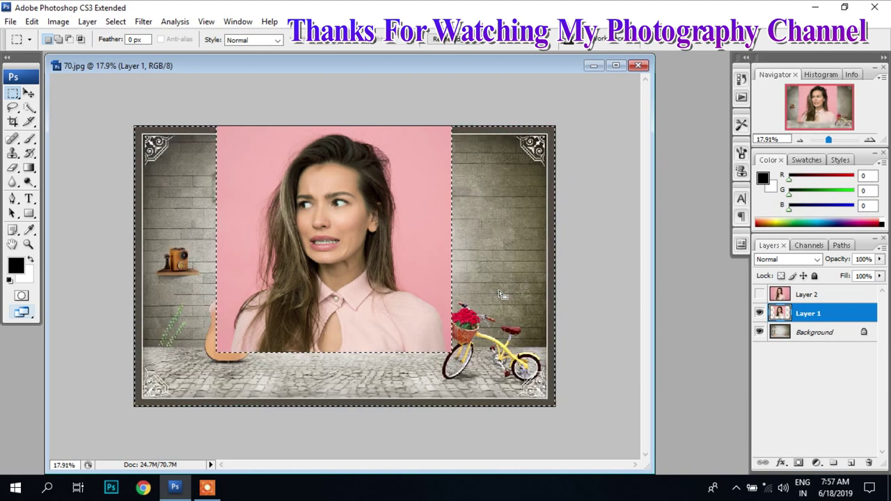
key(ctrl+d)
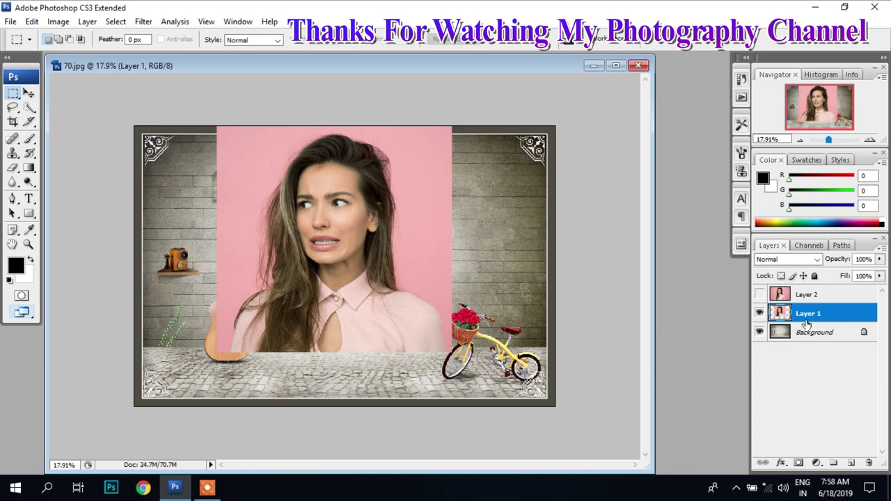
Convert Layer 1 to black and white with Image > Adjustments > Black & White
click(59, 23)
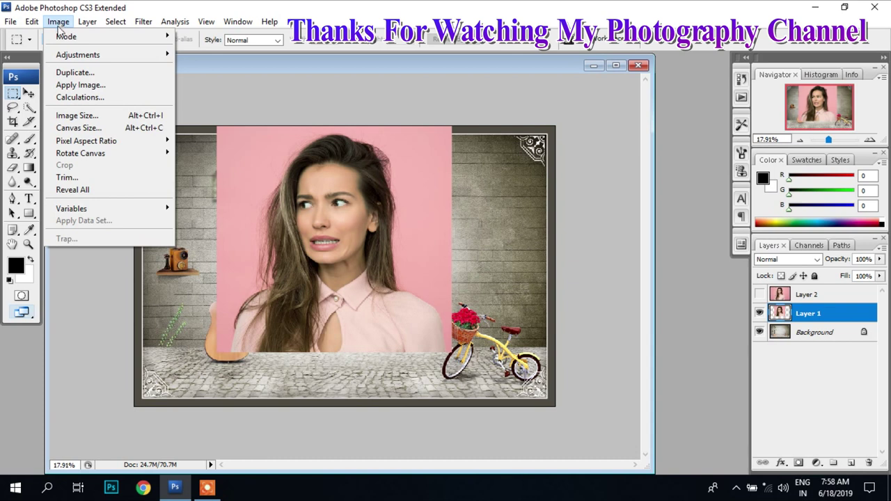
mouse_move(78, 54)
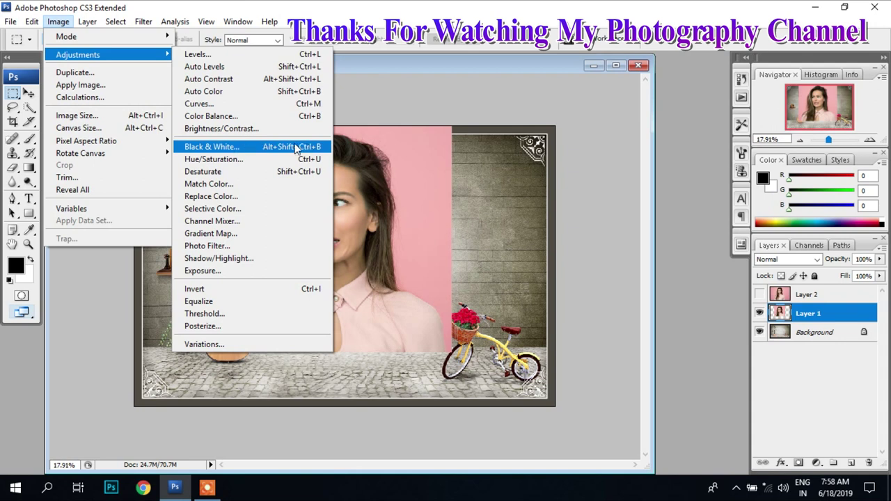
click(296, 149)
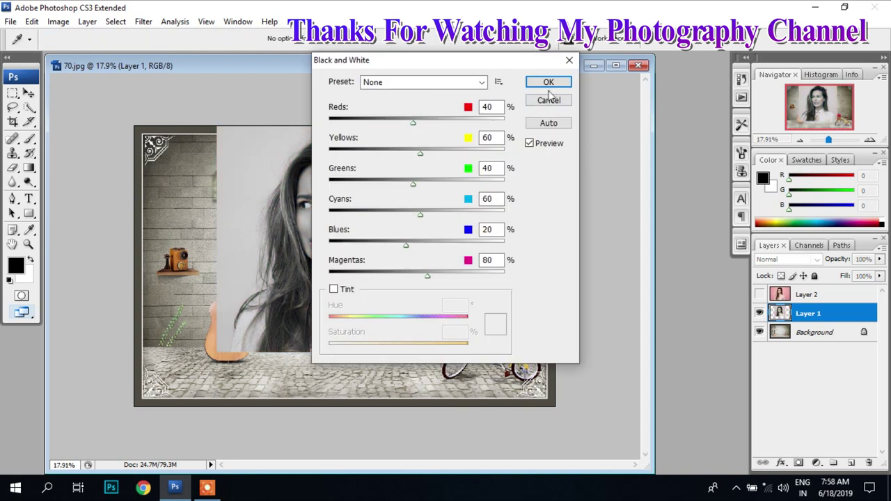
click(551, 84)
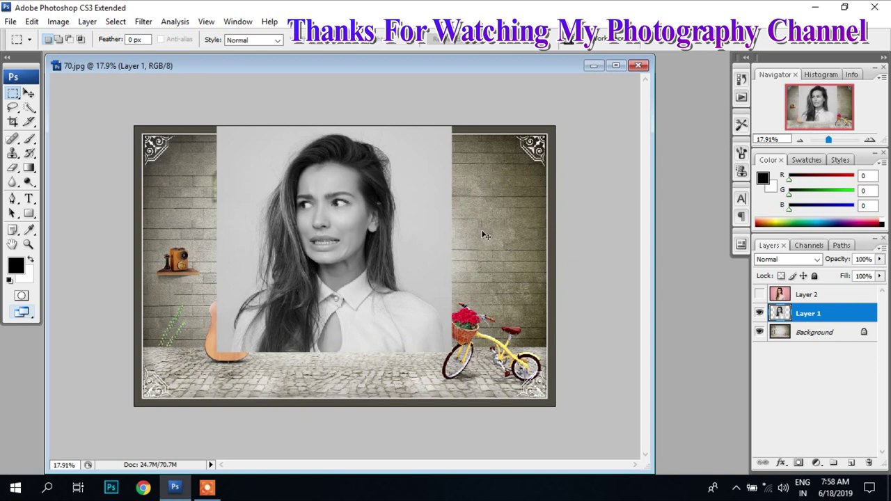
Apply Levels to Layer 1 with the black input raised to 45
key(ctrl+l)
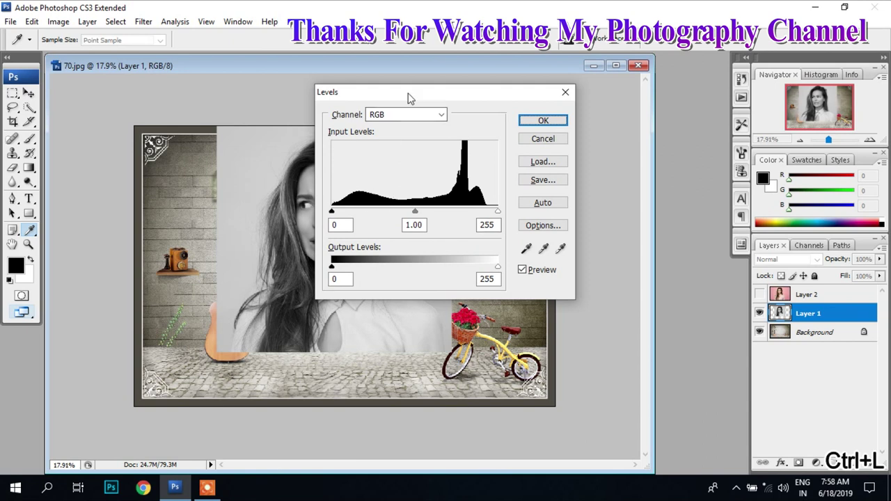
drag(410, 98, 503, 109)
drag(425, 222, 454, 222)
mouse_move(590, 222)
mouse_down()
mouse_move(575, 230)
mouse_move(591, 230)
mouse_up()
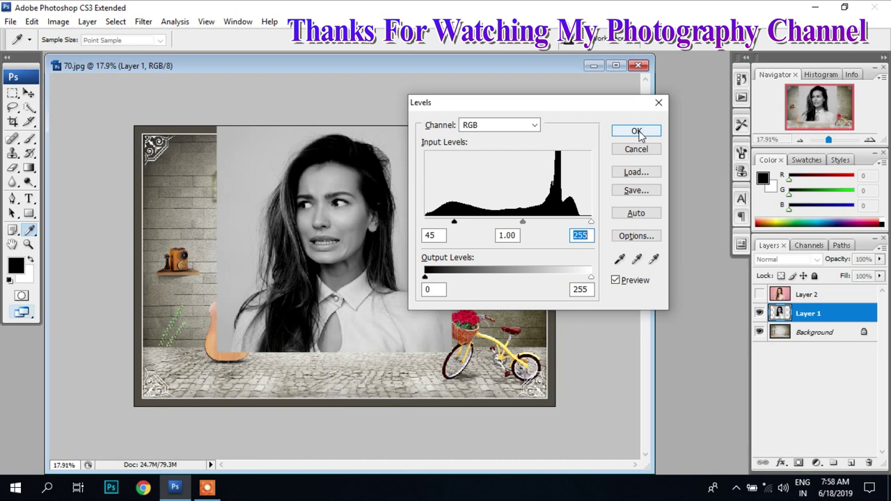
click(637, 132)
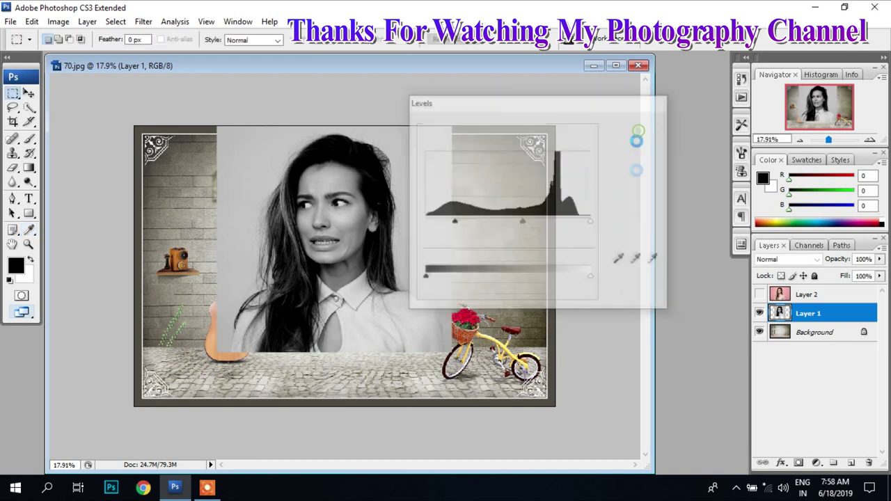
Set Layer 1 to Multiply blending, then show and select the colour Layer 2
click(786, 258)
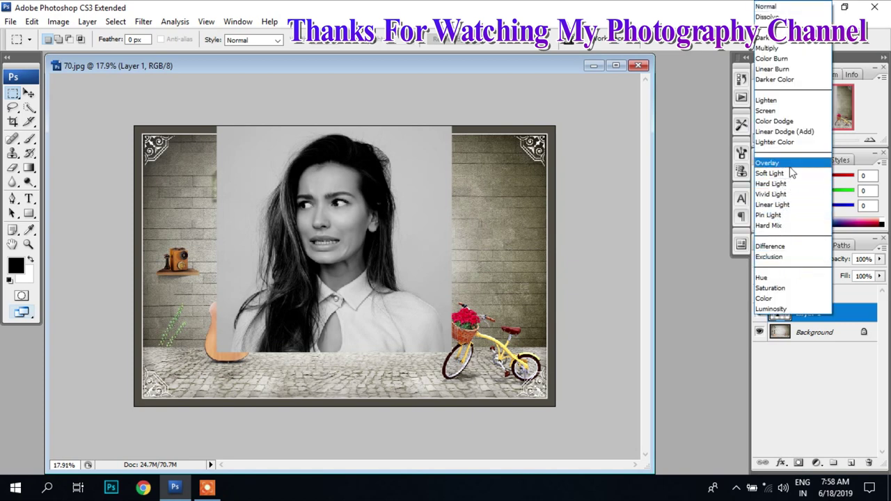
click(800, 49)
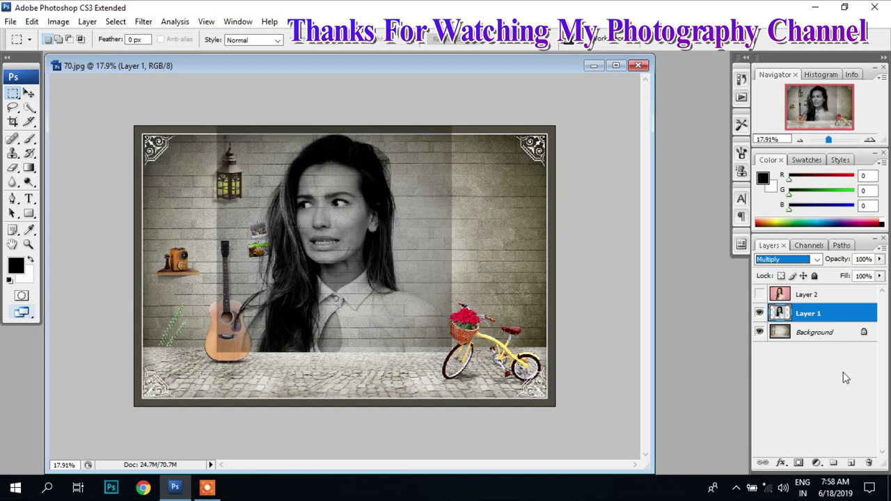
click(758, 294)
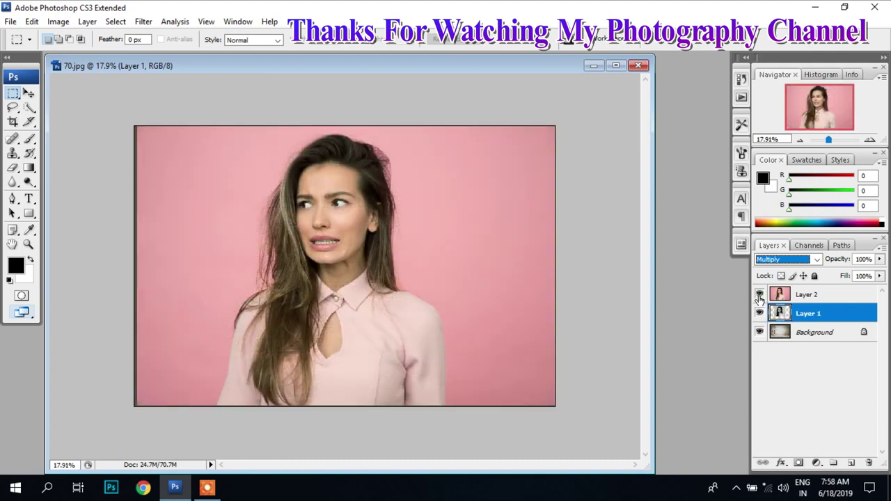
click(816, 298)
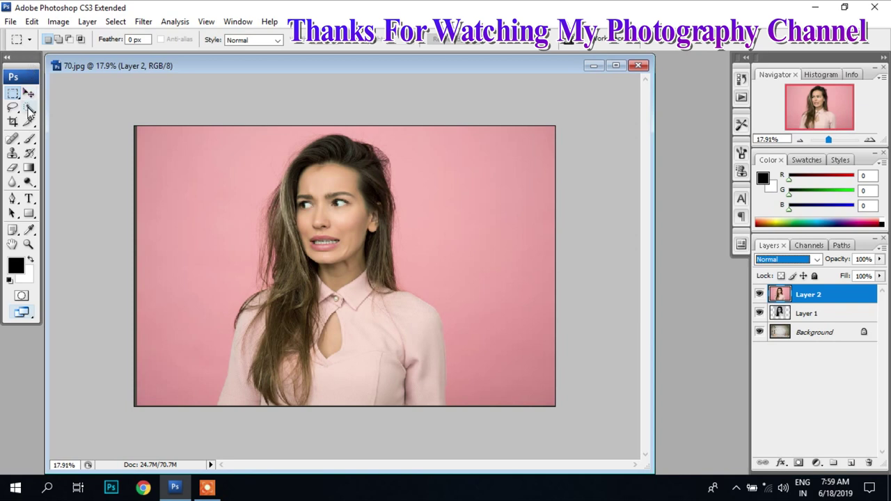
Paint a Quick Selection at brush size 125 over the woman's head, hair and blouse
click(28, 108)
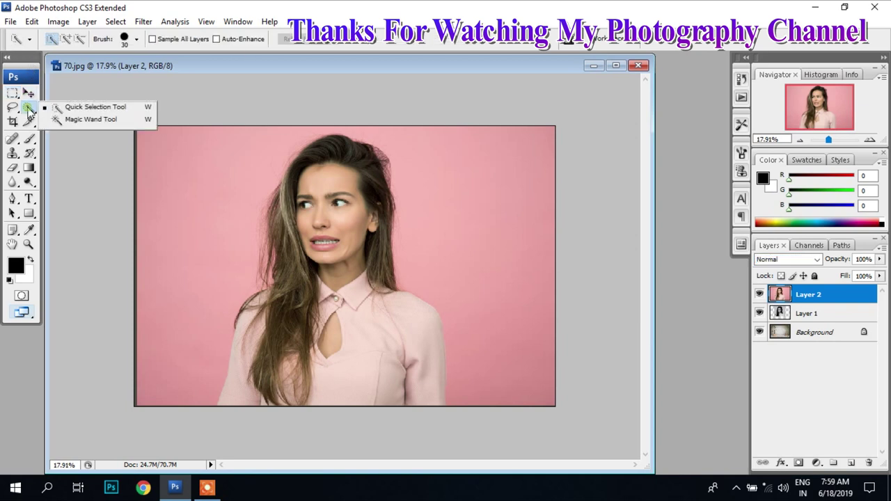
click(92, 109)
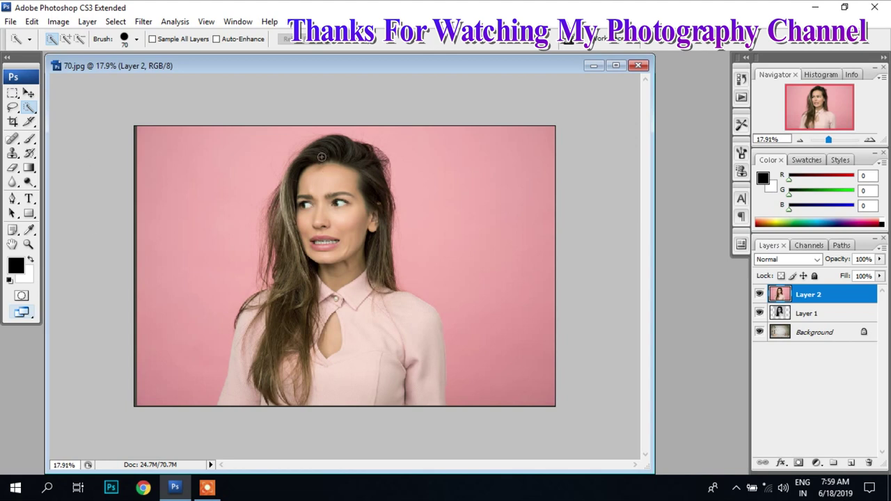
key(bracketright)
mouse_move(321, 157)
mouse_down()
mouse_move(252, 311)
mouse_move(249, 378)
mouse_up()
mouse_move(338, 366)
mouse_down()
mouse_move(416, 366)
mouse_move(381, 275)
mouse_up()
drag(381, 183, 368, 174)
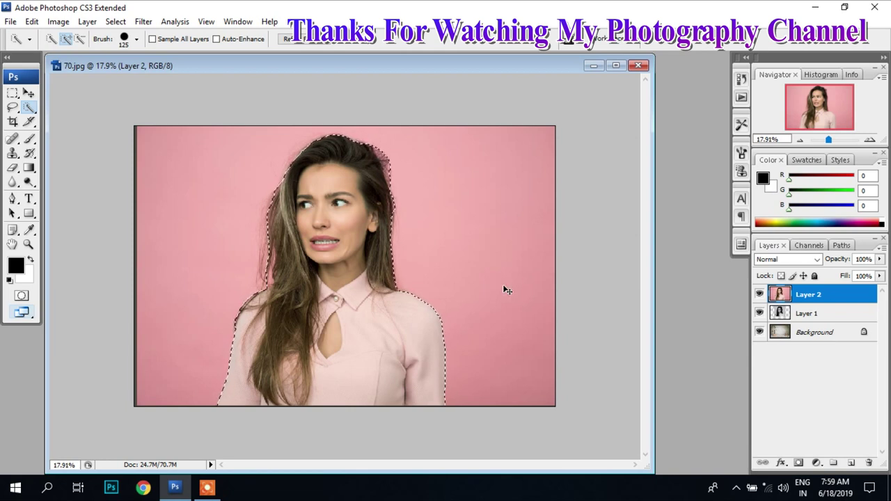
Invert the selection, delete the pink backdrop from Layer 2, and deselect
key(ctrl+shift+i)
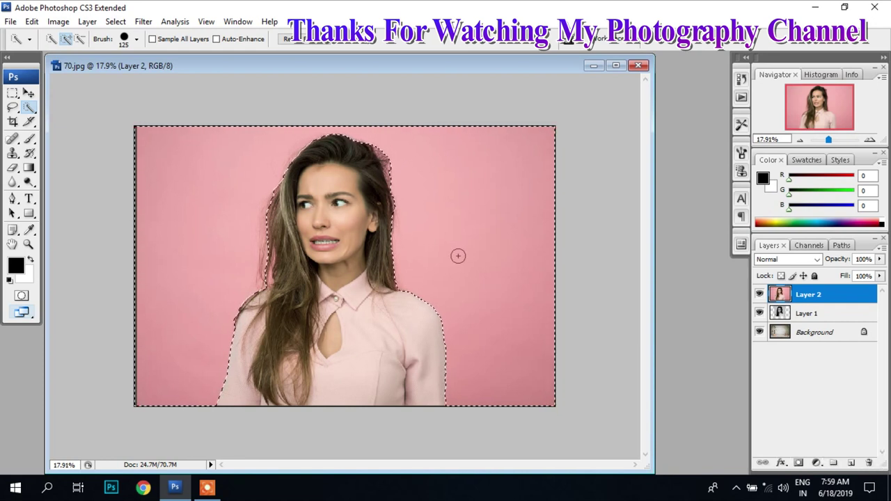
key(Delete)
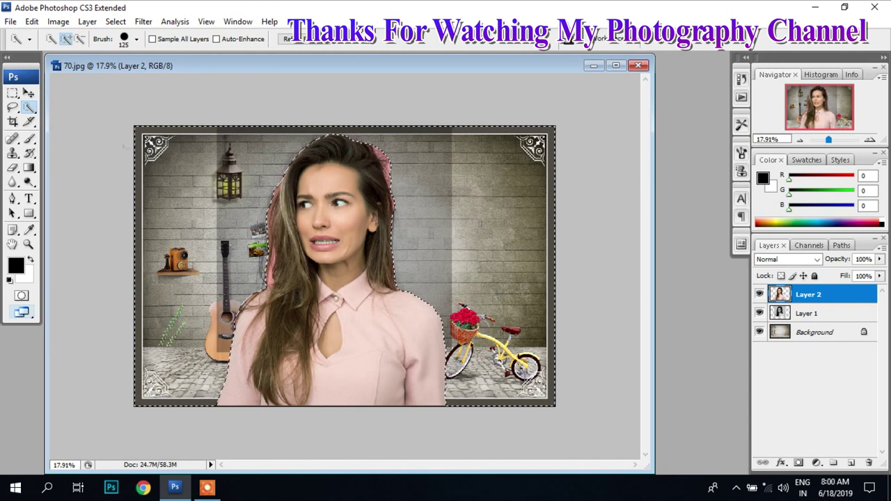
scroll(502, 137, up, 2)
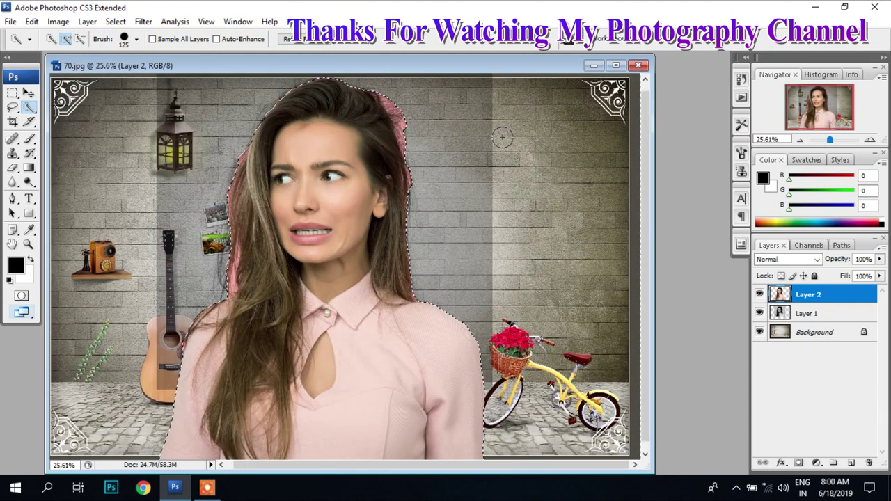
key(ctrl+d)
scroll(376, 132, up, 5)
scroll(375, 132, up, 3)
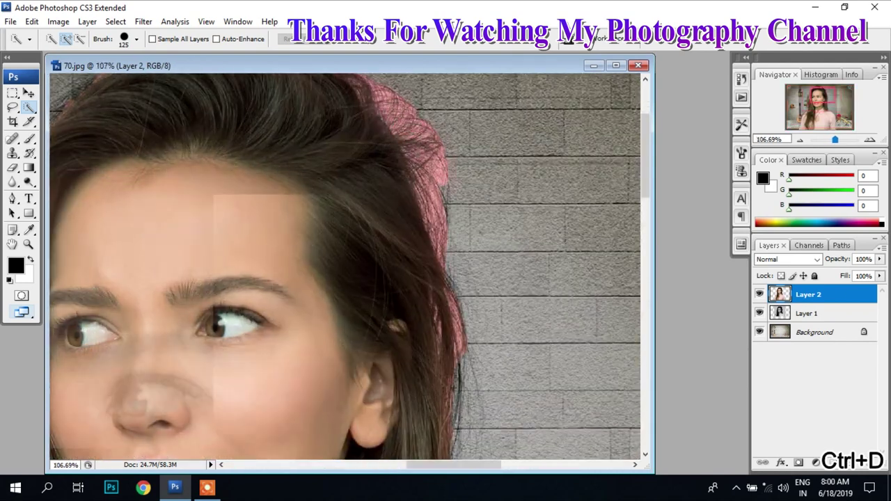
scroll(424, 209, down, 2)
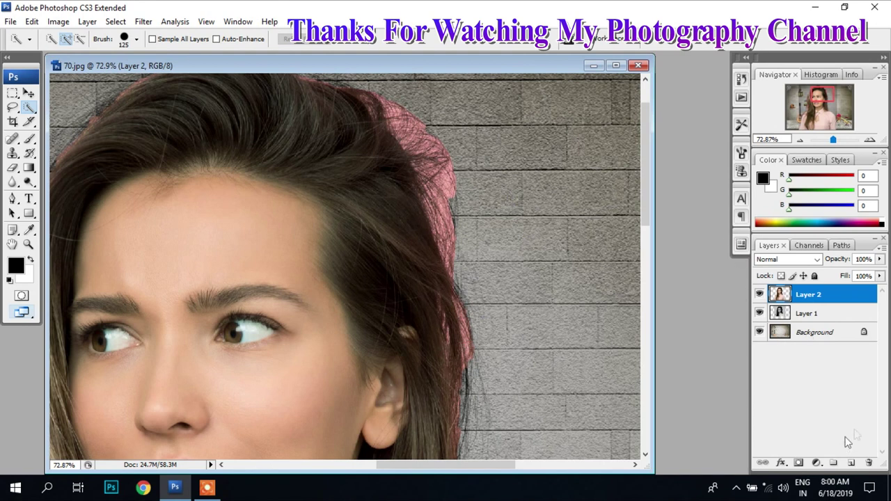
Add a layer mask to Layer 2 and set up a black Brush at 52% opacity
click(798, 464)
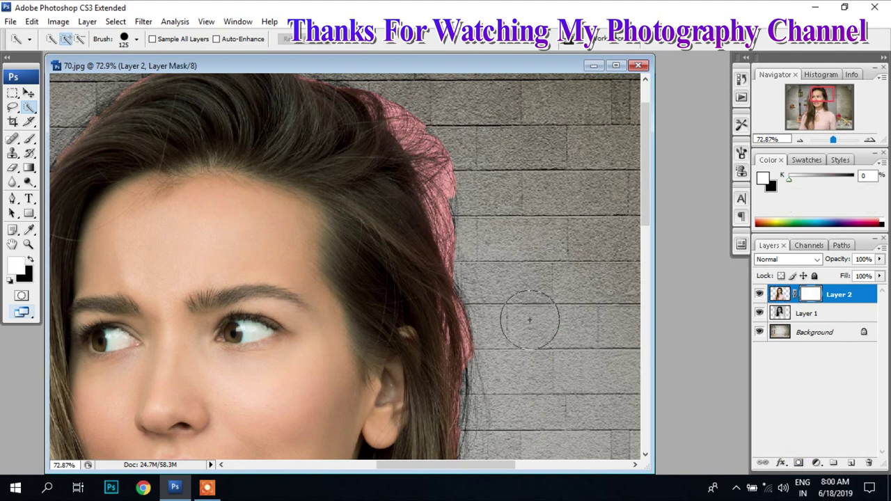
key(b)
click(270, 40)
drag(264, 54, 240, 56)
scroll(348, 278, down, 5)
key(x)
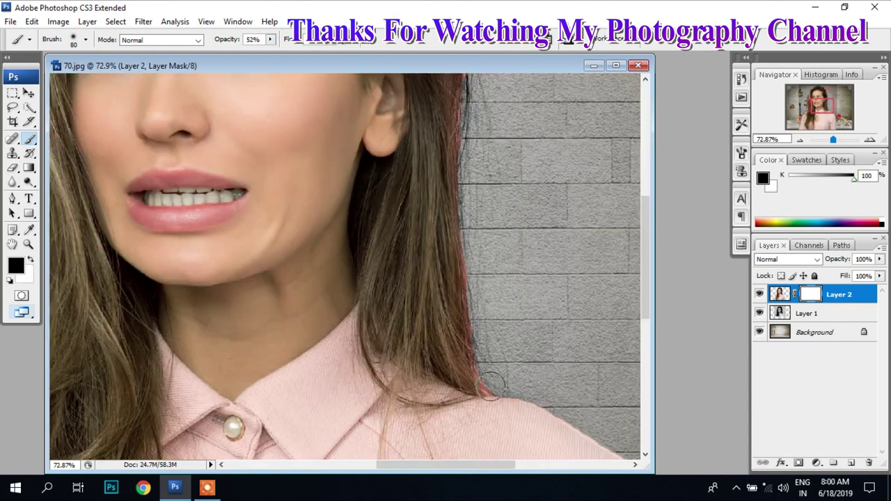
Mask out the pink fringe along the side of the hair and near the ear
mouse_move(487, 390)
mouse_down()
mouse_move(476, 327)
mouse_move(478, 181)
mouse_up()
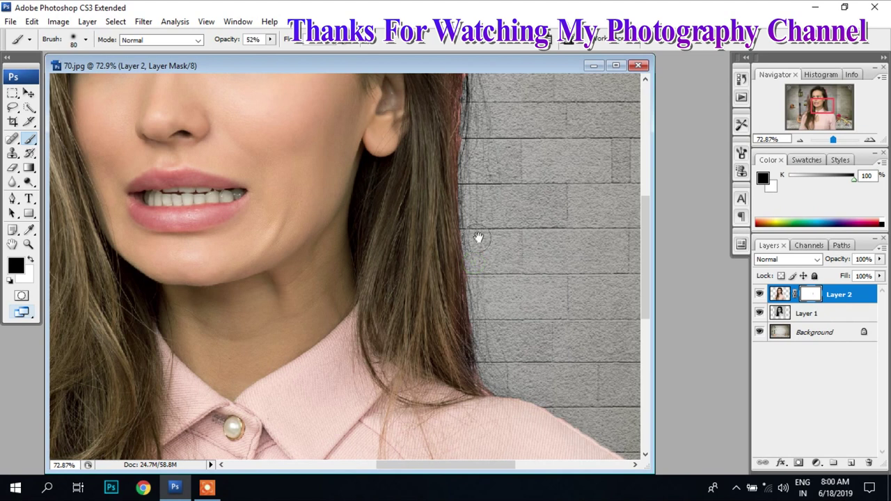
scroll(476, 307, up, 5)
drag(471, 431, 458, 167)
drag(487, 260, 494, 339)
mouse_move(460, 299)
mouse_down()
mouse_move(457, 278)
mouse_move(473, 237)
mouse_up()
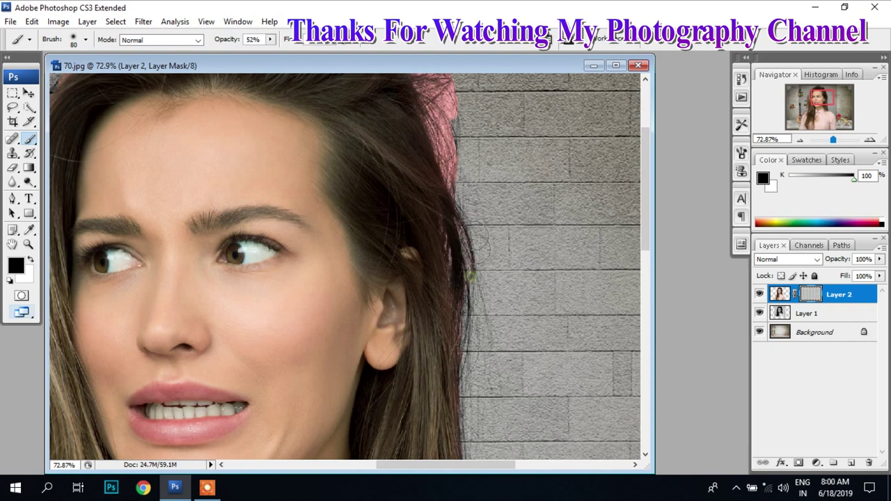
drag(464, 271, 459, 181)
drag(483, 228, 490, 313)
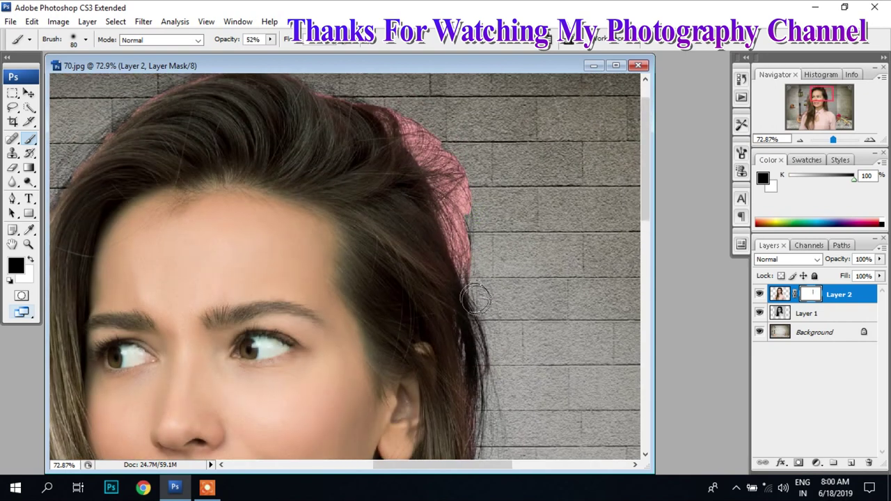
mouse_move(466, 263)
mouse_down()
mouse_move(449, 181)
mouse_move(465, 279)
mouse_up()
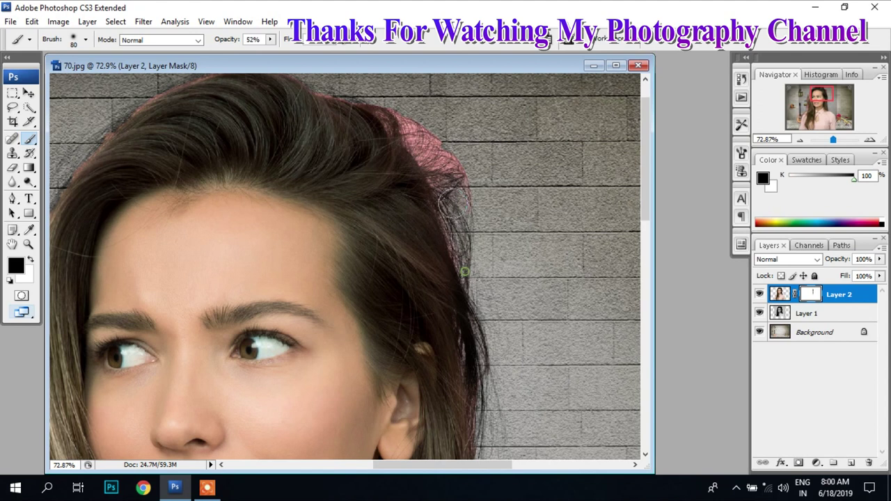
Mask out the pink fringe along the top and upper-right of the hair
drag(453, 209, 390, 112)
mouse_move(456, 180)
mouse_down()
mouse_move(438, 143)
mouse_move(463, 192)
mouse_move(428, 129)
mouse_move(473, 195)
mouse_up()
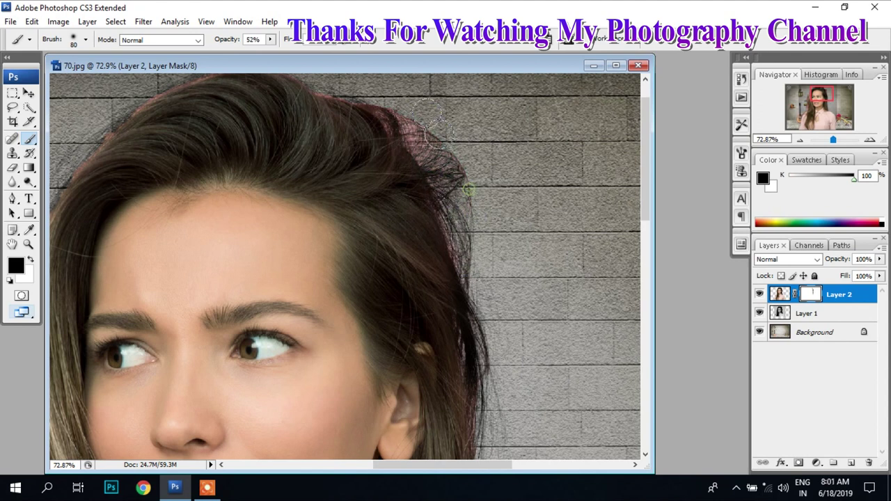
drag(378, 168, 475, 207)
mouse_move(543, 221)
mouse_down()
mouse_move(487, 157)
mouse_move(536, 195)
mouse_move(534, 188)
mouse_move(403, 115)
mouse_move(438, 149)
mouse_move(460, 220)
mouse_up()
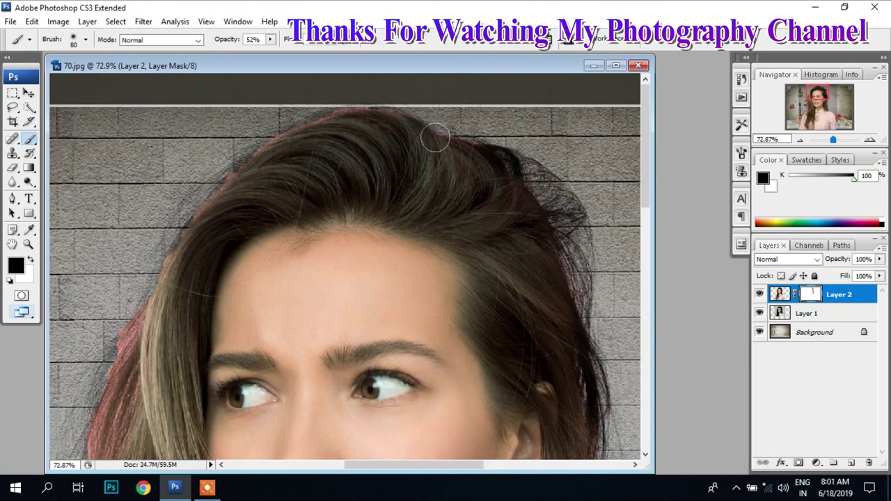
mouse_move(418, 101)
mouse_down()
mouse_move(271, 126)
mouse_move(267, 148)
mouse_move(172, 216)
mouse_move(192, 190)
mouse_move(165, 270)
mouse_move(151, 263)
mouse_move(123, 368)
mouse_move(129, 331)
mouse_move(95, 379)
mouse_move(181, 256)
mouse_move(167, 362)
mouse_move(198, 268)
mouse_move(161, 418)
mouse_move(177, 414)
mouse_move(195, 320)
mouse_move(174, 397)
mouse_move(190, 369)
mouse_move(182, 410)
mouse_move(188, 348)
mouse_move(180, 439)
mouse_up()
Paint the mask along the hair and shoulder edge, then select Layer 1
scroll(195, 391, down, 3)
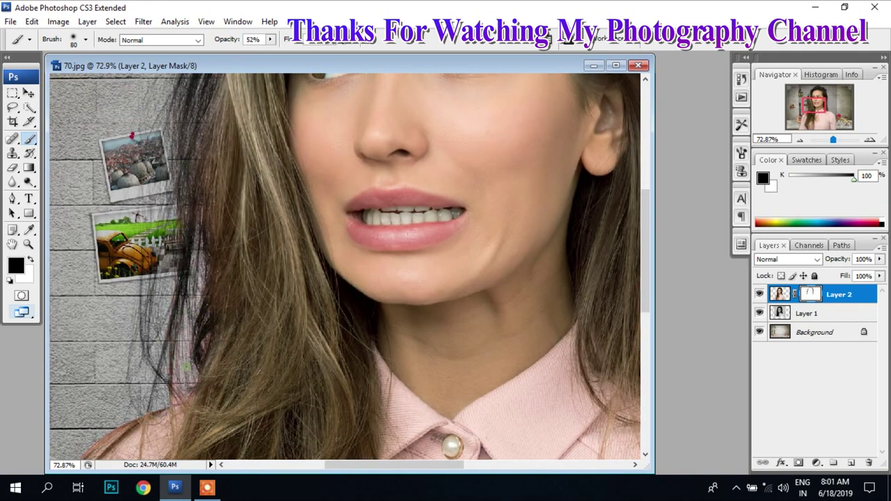
scroll(159, 338, down, 3)
scroll(341, 270, down, 2)
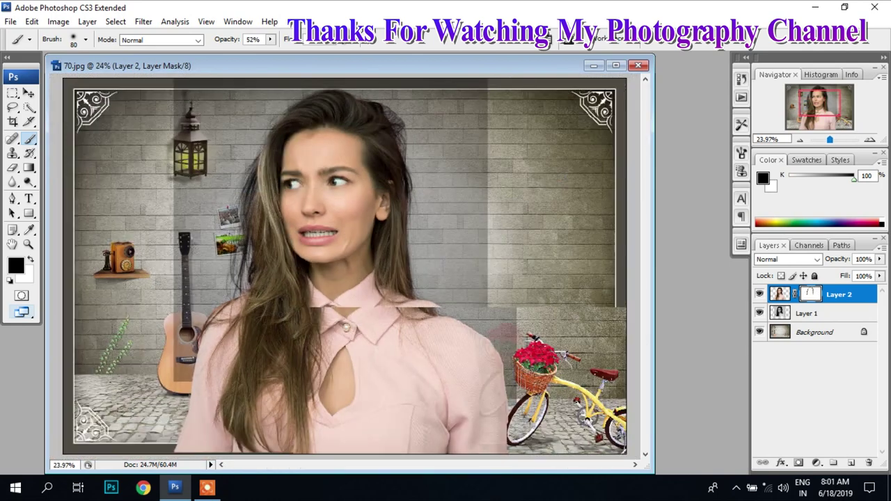
scroll(221, 304, up, 3)
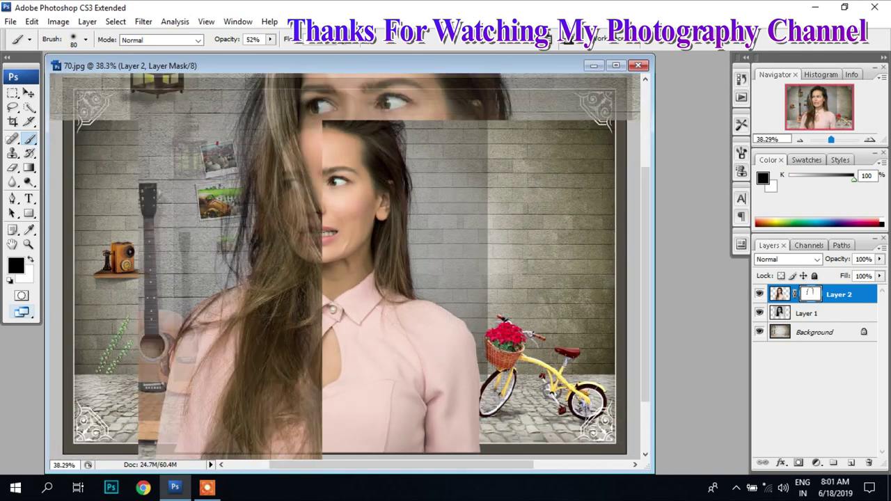
drag(198, 289, 139, 387)
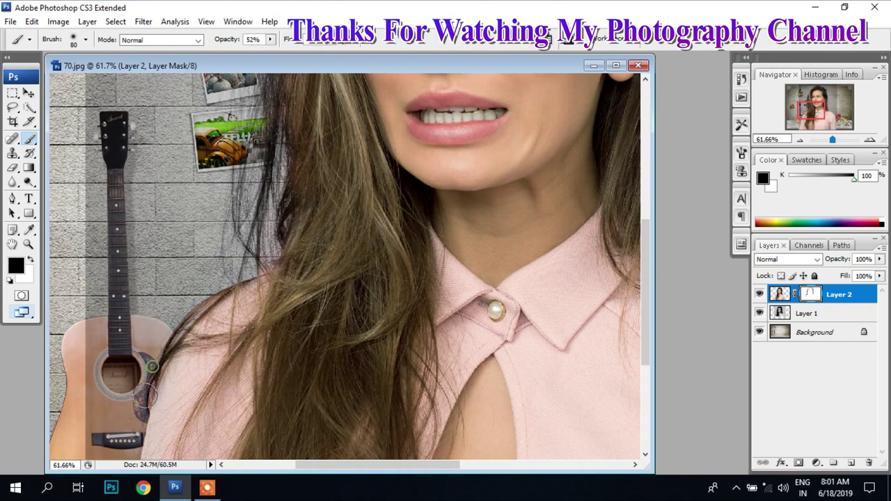
scroll(337, 231, down, 3)
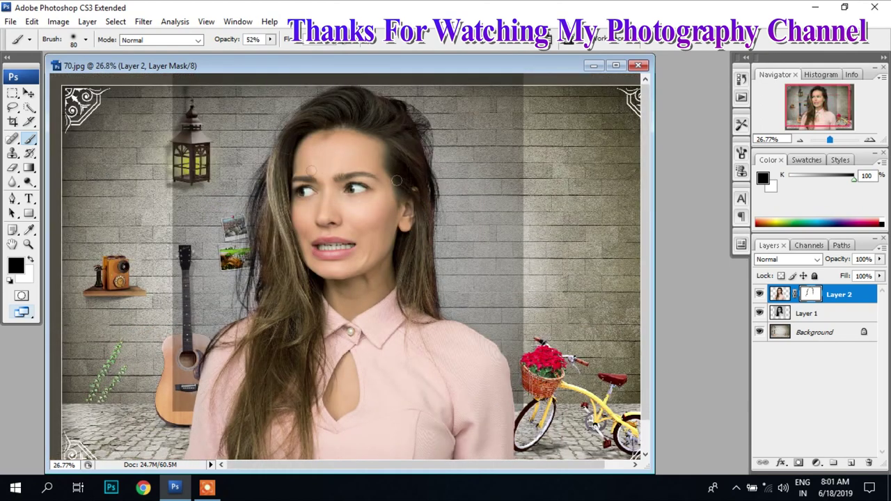
click(818, 319)
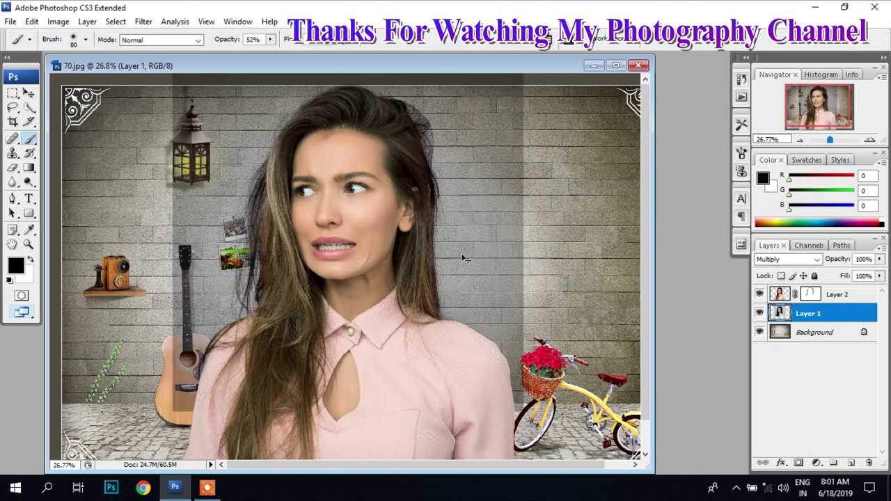
Brighten Layer 1 with a Curves adjustment, sampling the grey wall as the white point
key(ctrl+m)
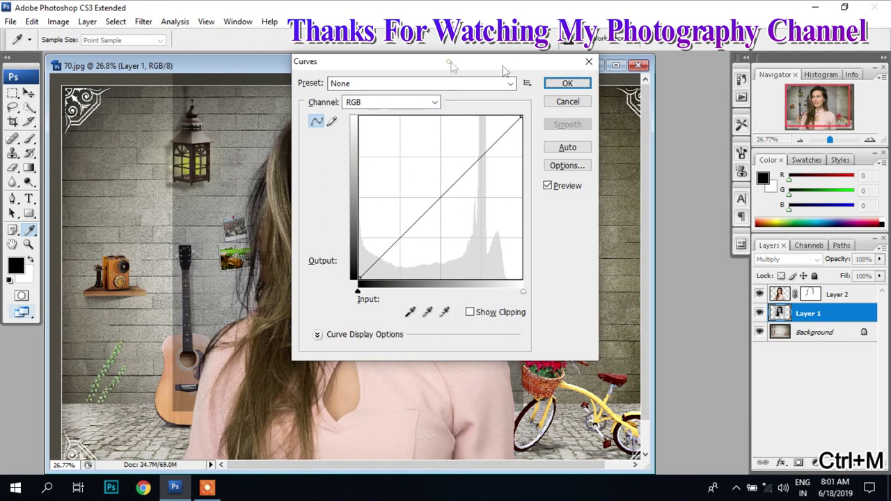
drag(451, 65, 712, 57)
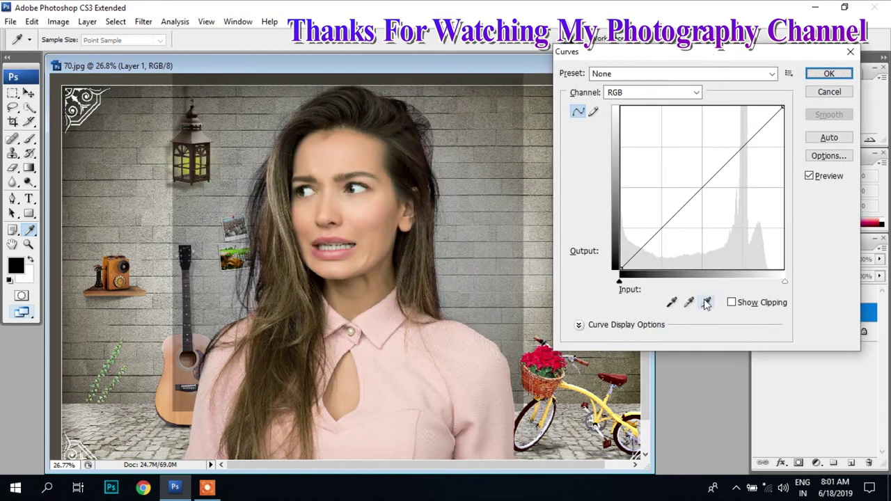
click(707, 302)
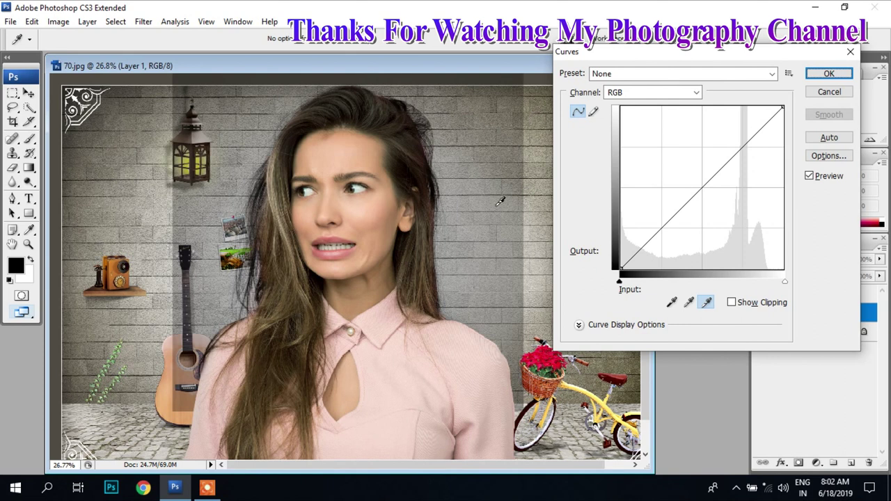
click(497, 205)
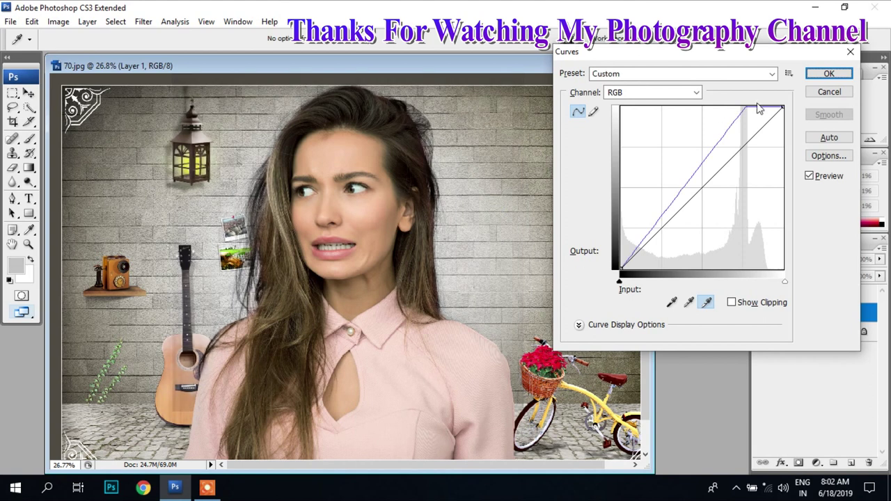
drag(813, 55, 781, 56)
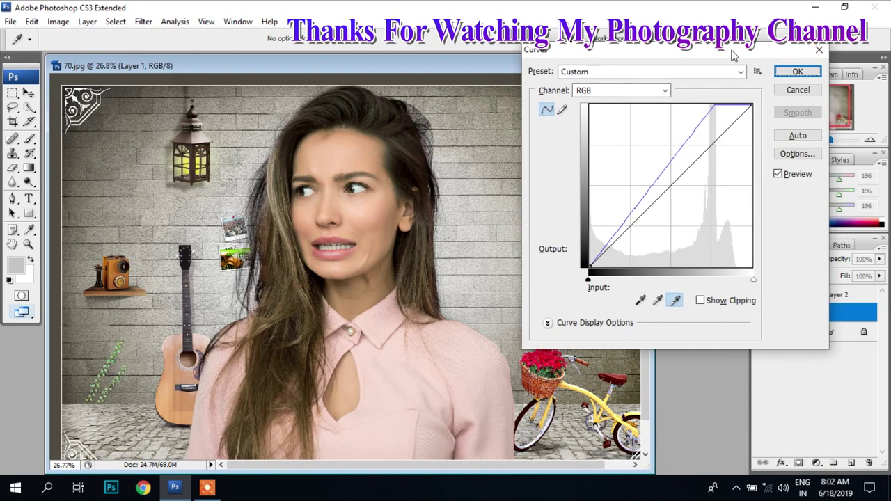
click(794, 73)
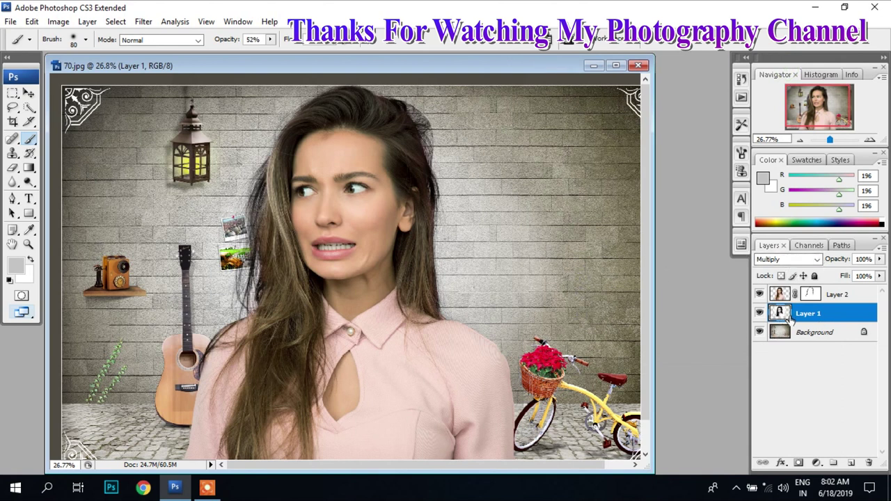
Select Layer 1 and Layer 2 together and link them
right_click(779, 295)
right_click(839, 382)
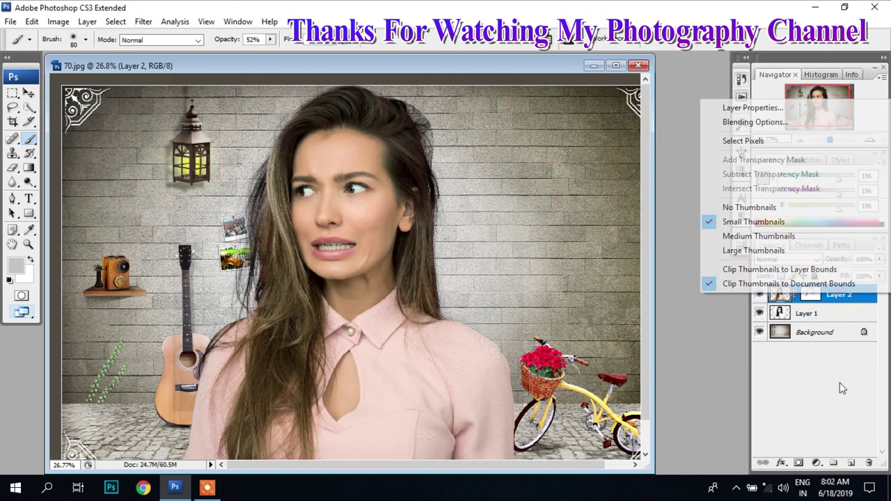
click(806, 412)
click(804, 315)
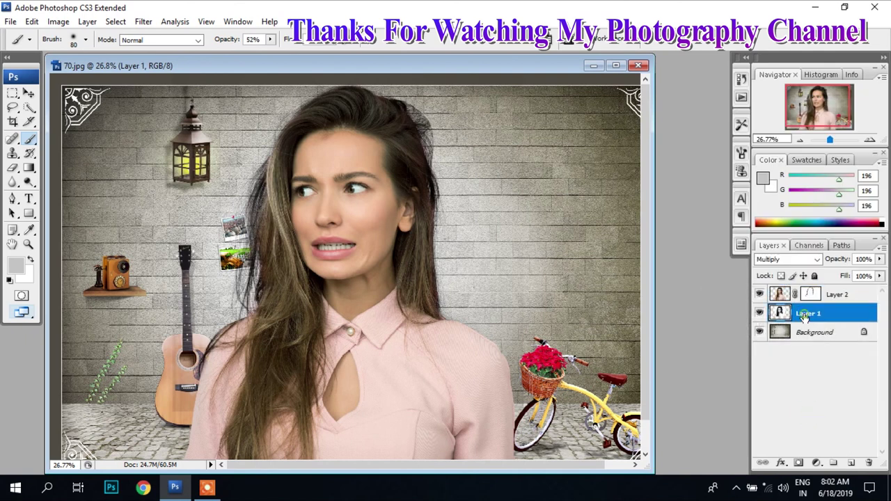
shift+click(778, 294)
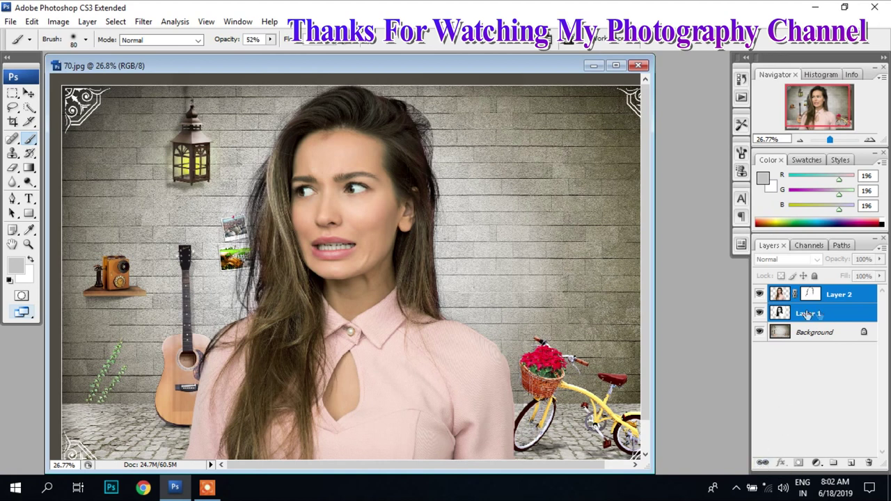
click(763, 464)
Move the linked woman layers within the room, then select the Background layer
key(v)
mouse_move(349, 274)
mouse_down()
mouse_move(319, 271)
mouse_move(429, 281)
mouse_move(372, 279)
mouse_move(371, 291)
mouse_up()
scroll(369, 296, down, 1)
click(807, 334)
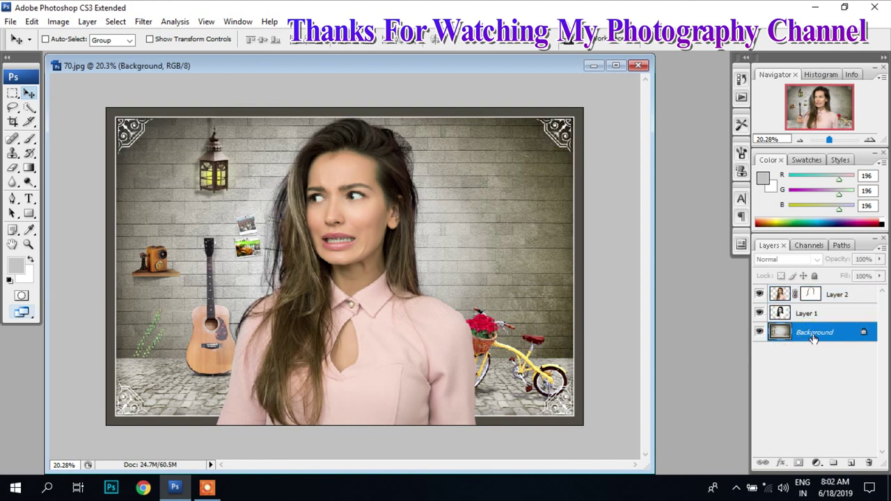
Attempt to edit the locked Background layer and dismiss the warning
right_click(364, 313)
click(348, 315)
click(342, 318)
click(449, 195)
Place image 64, the blue butterfly scene, scaled to 182.2% to fill the canvas
click(11, 21)
click(67, 241)
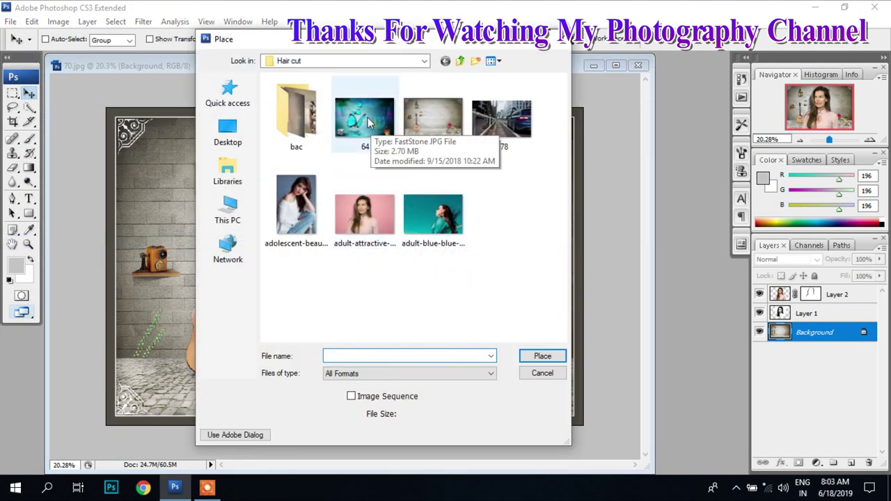
click(352, 115)
click(543, 356)
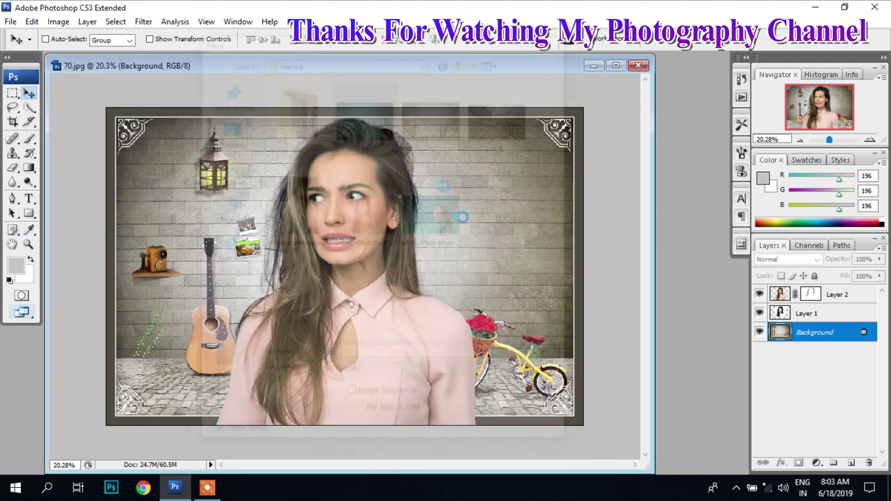
drag(503, 162, 634, 75)
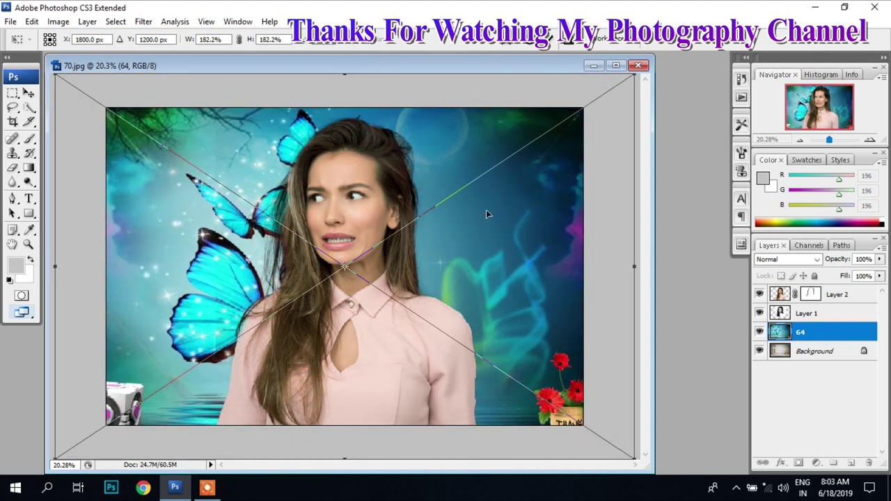
mouse_move(472, 238)
mouse_down()
mouse_move(494, 247)
mouse_move(483, 271)
mouse_move(463, 266)
mouse_move(479, 226)
mouse_move(474, 252)
mouse_up()
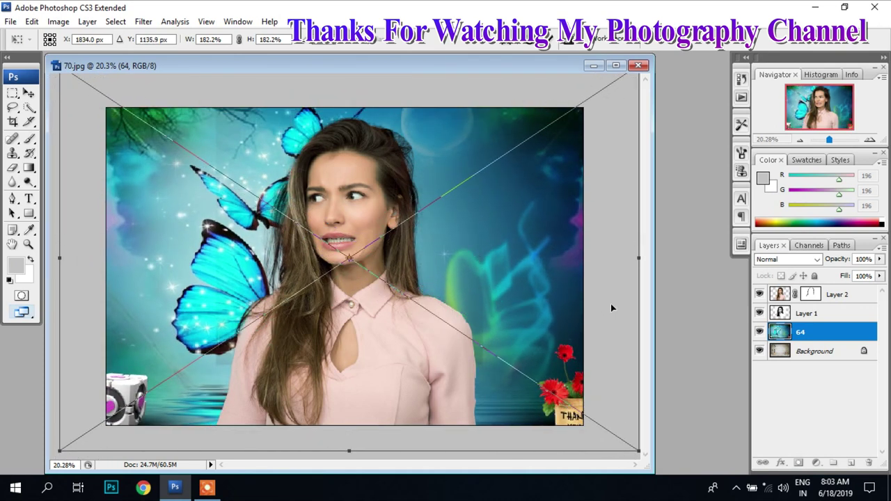
key(Return)
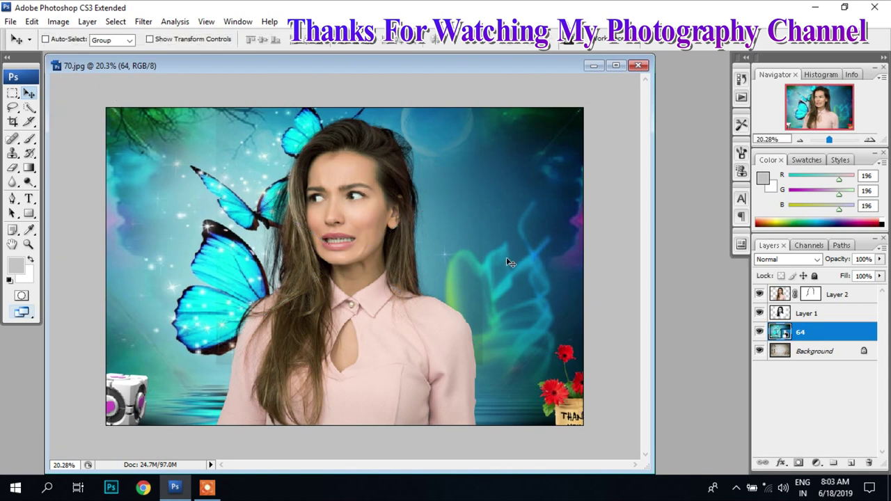
Place image 178, the blue-car street scene, enlarged and shifted to cover the canvas, then fit the view
click(10, 22)
click(24, 239)
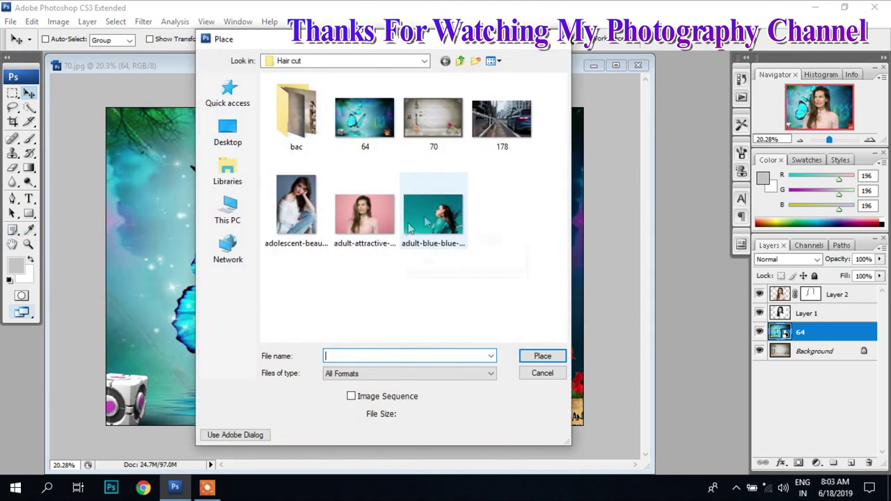
click(501, 118)
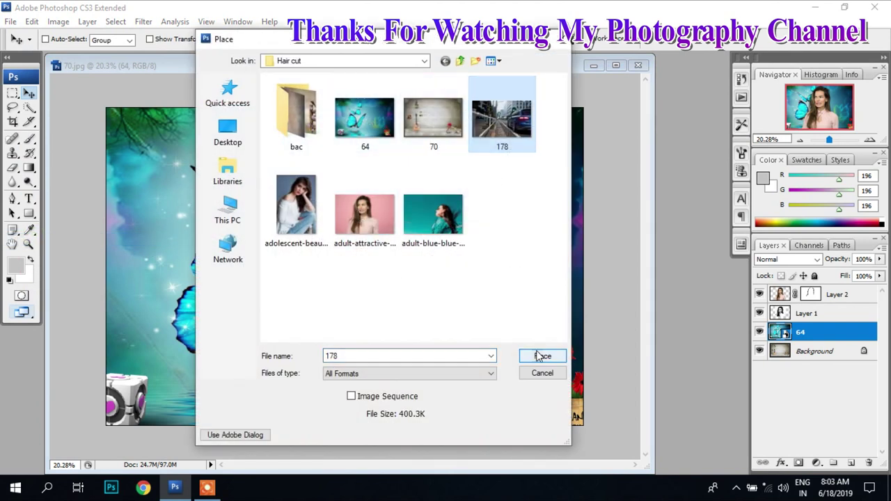
click(543, 356)
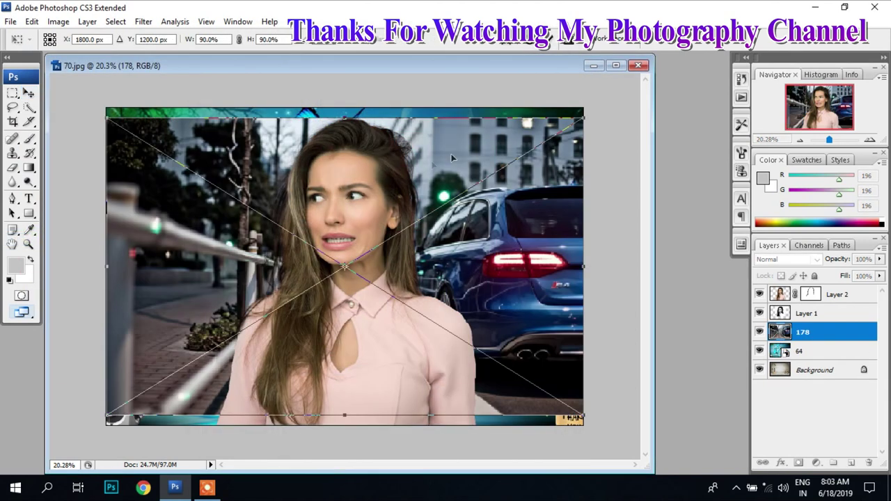
drag(593, 103, 635, 82)
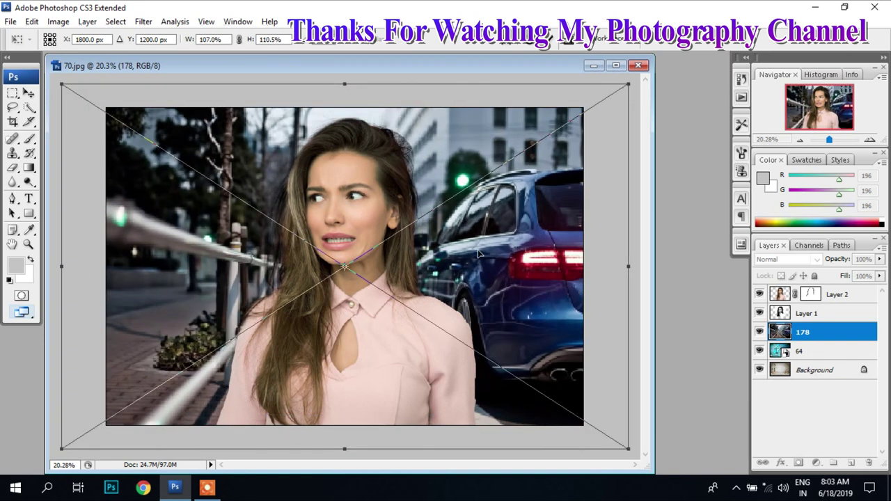
mouse_move(479, 254)
mouse_down()
mouse_move(448, 296)
mouse_move(453, 278)
mouse_up()
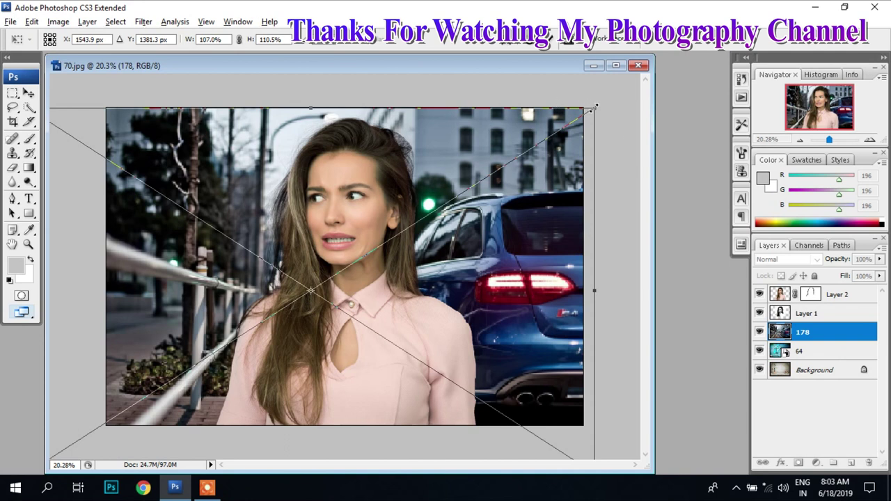
drag(595, 107, 607, 101)
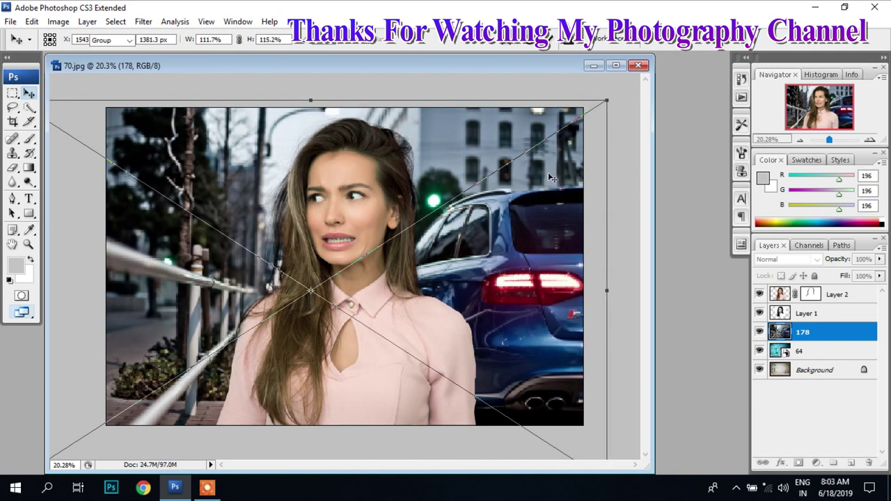
key(Return)
key(ctrl+0)
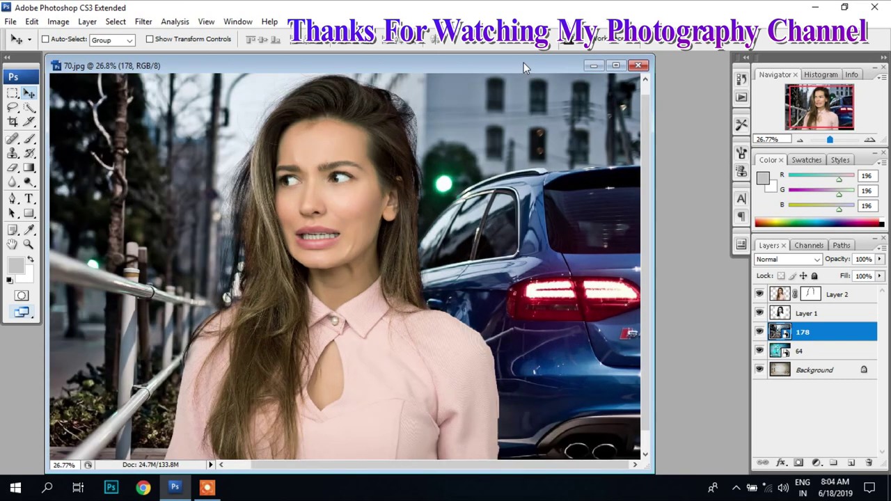